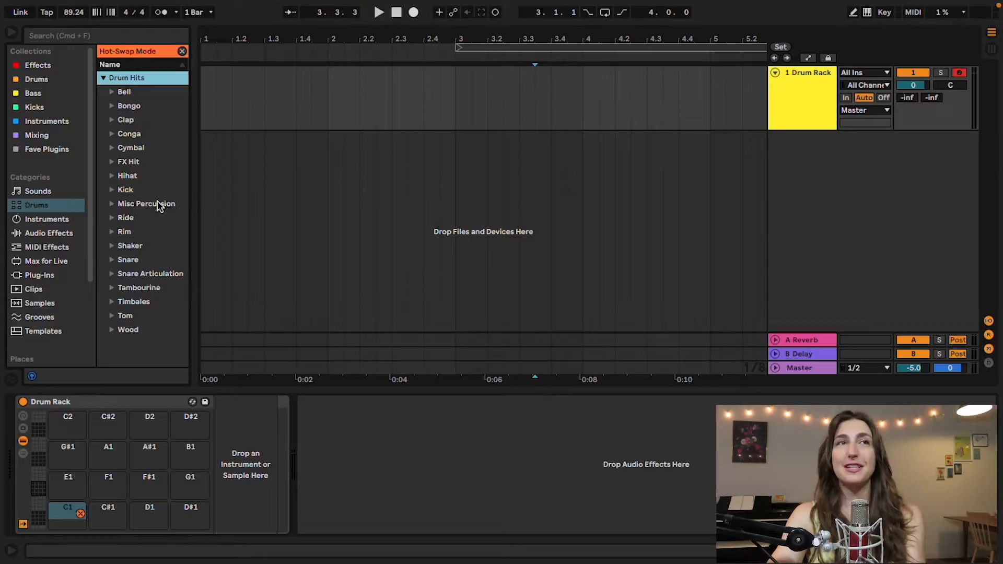
Expand the Kick folder under Drum Hits and widen the browser to fit the sample names
{"action": "left_click", "coordinate": [161, 204]}
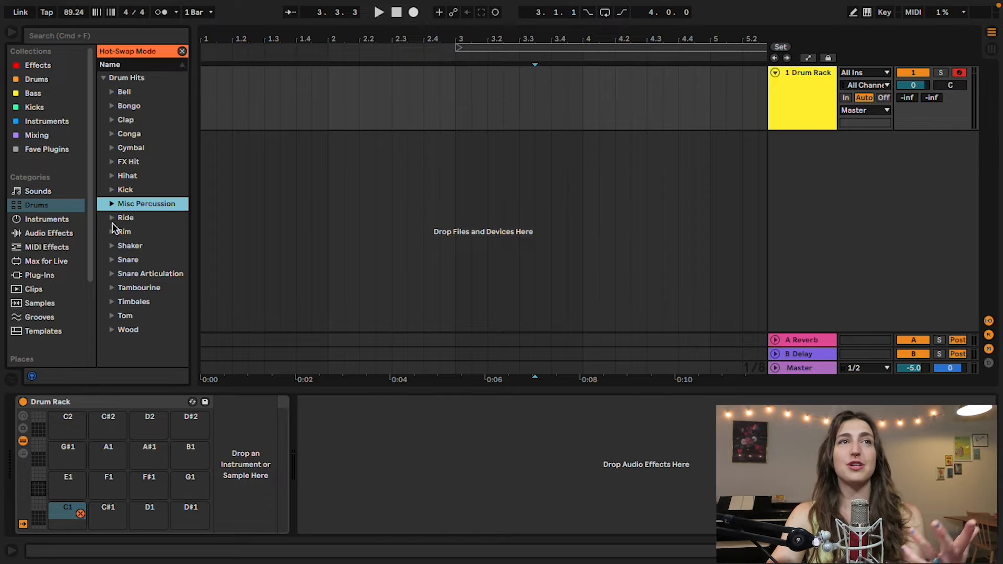
{"action": "left_click", "coordinate": [112, 218]}
{"action": "left_click", "coordinate": [108, 212]}
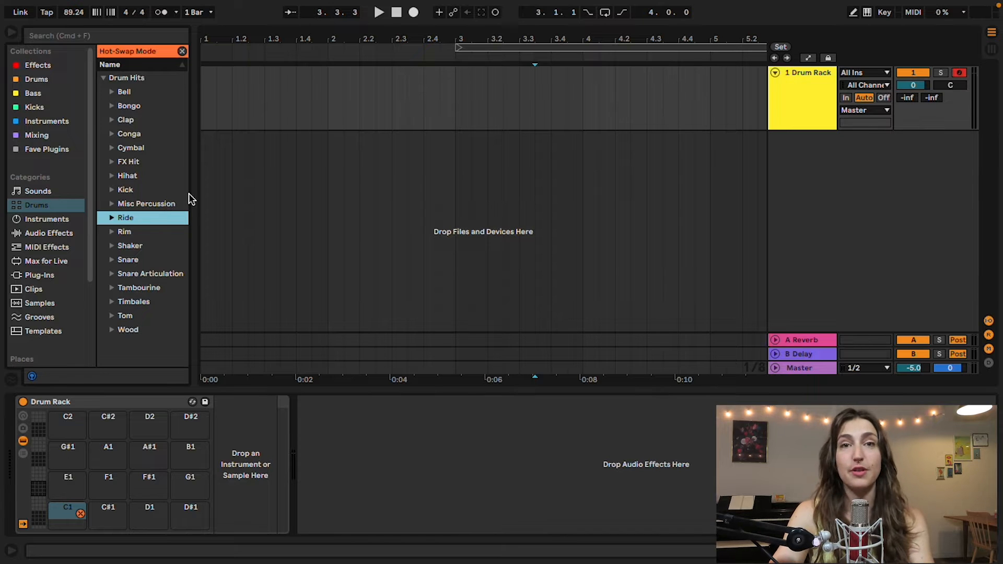
{"action": "left_click", "coordinate": [112, 192]}
{"action": "left_click_drag", "start_coordinate": [192, 204], "coordinate": [304, 197]}
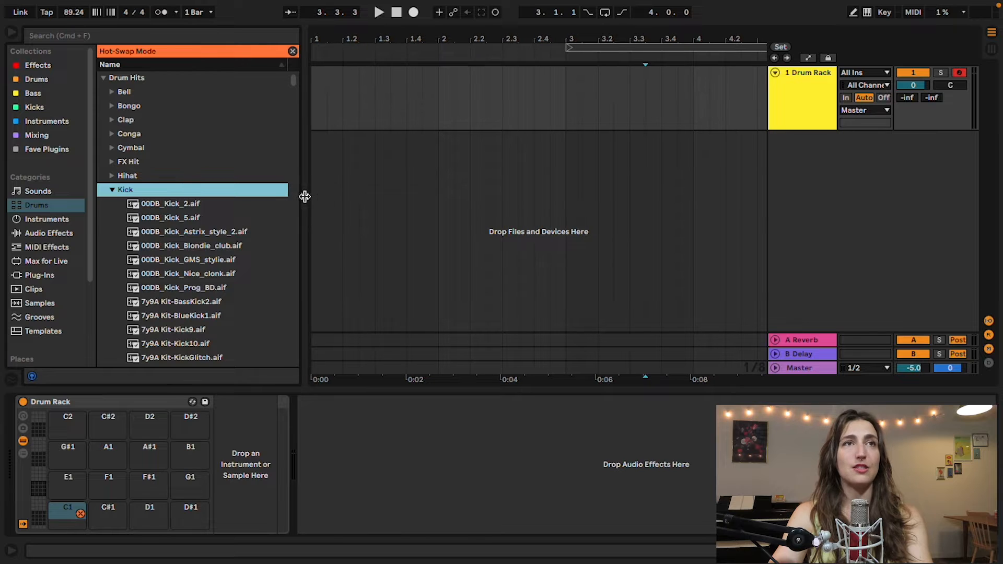
Audition several kick samples and load 00DB_Kick_Nice_clonk.aif onto pad C1 of the Drum Rack
{"action": "left_click", "coordinate": [221, 263]}
{"action": "key", "text": "Down"}
{"action": "key", "text": "Down"}
{"action": "key", "text": "Down"}
{"action": "key", "text": "Up"}
{"action": "key", "text": "Up"}
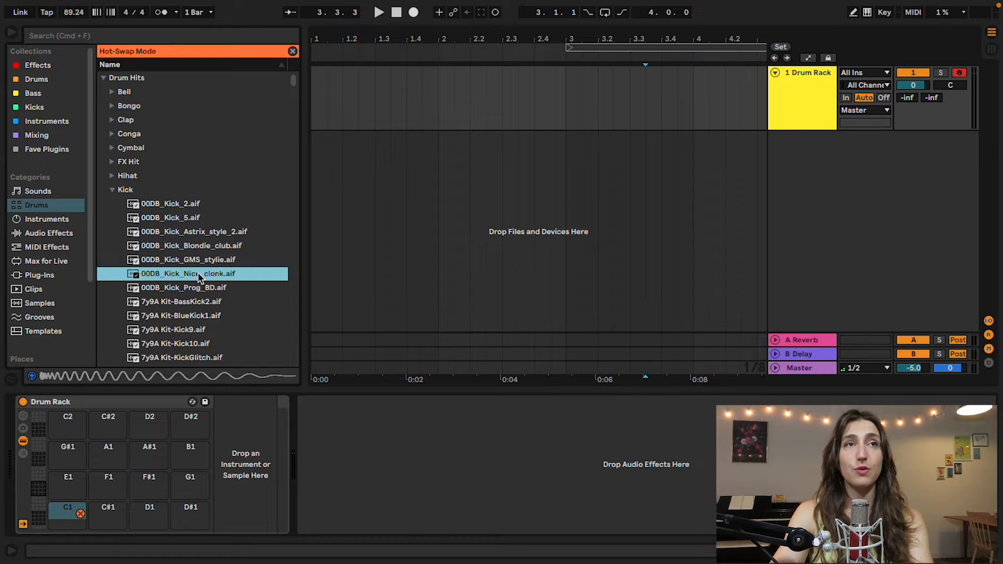
{"action": "left_click_drag", "start_coordinate": [187, 274], "coordinate": [72, 513]}
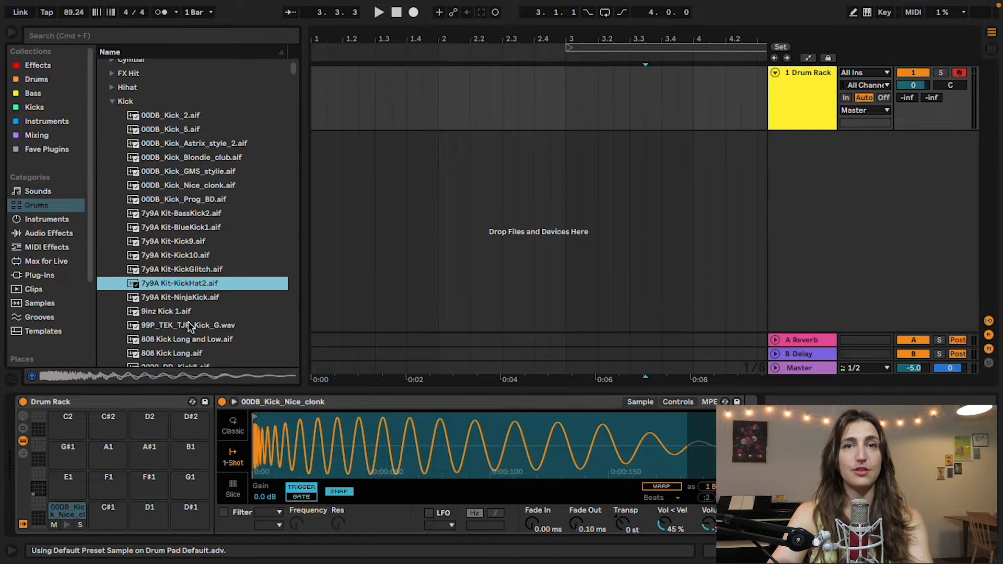
Audition more kicks further down the list and load ah_kick_full.wav onto pad C#1
{"action": "left_click", "coordinate": [198, 337]}
{"action": "scroll", "coordinate": [198, 337], "scroll_direction": "down", "scroll_amount": 5}
{"action": "left_click", "coordinate": [188, 299]}
{"action": "left_click", "coordinate": [184, 314]}
{"action": "left_click", "coordinate": [193, 289]}
{"action": "left_click", "coordinate": [189, 299]}
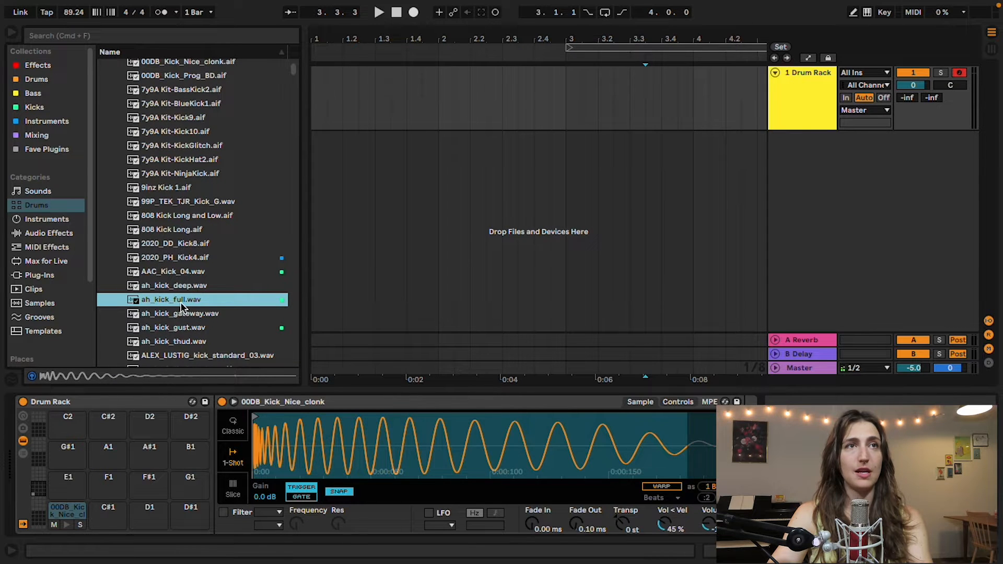
{"action": "left_click_drag", "start_coordinate": [179, 319], "coordinate": [108, 509]}
Audition 2020_PH_Kick4.aif and load it onto pad D1
{"action": "left_click", "coordinate": [194, 259]}
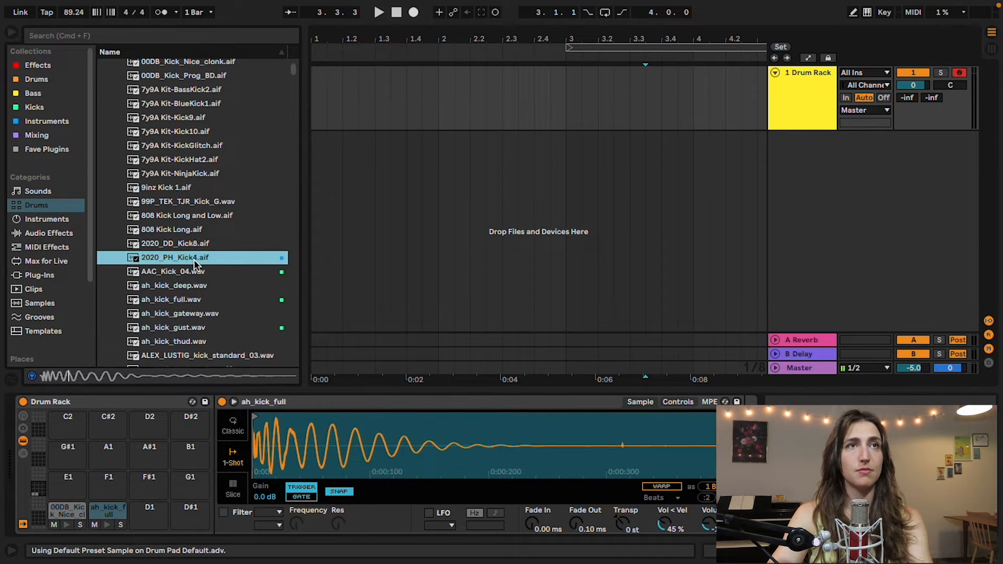
{"action": "left_click_drag", "start_coordinate": [191, 263], "coordinate": [128, 510]}
{"action": "left_click_drag", "start_coordinate": [129, 509], "coordinate": [128, 509]}
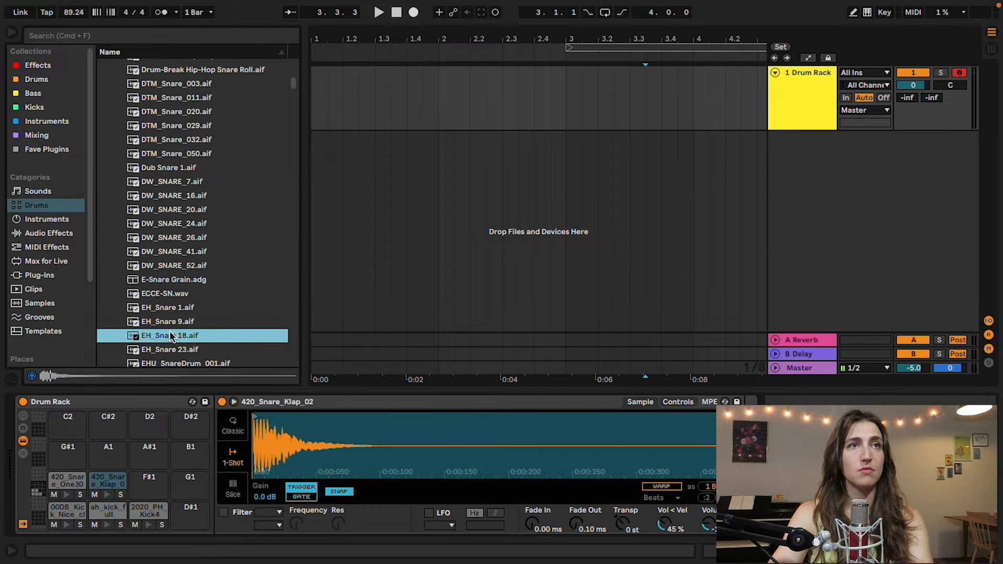
Audition the EH snares, load EH_Snare 1.aif onto pad F#1, and collapse the Snare folder
{"action": "left_click", "coordinate": [172, 321]}
{"action": "left_click", "coordinate": [178, 308]}
{"action": "left_click_drag", "start_coordinate": [180, 308], "coordinate": [149, 481]}
{"action": "scroll", "coordinate": [242, 191], "scroll_direction": "up", "scroll_amount": 20}
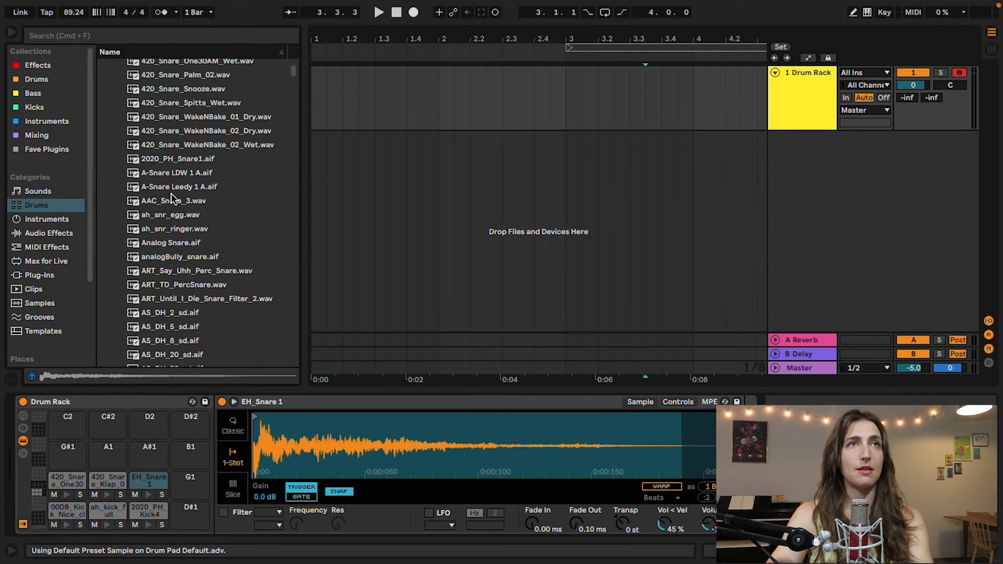
{"action": "left_click", "coordinate": [112, 247]}
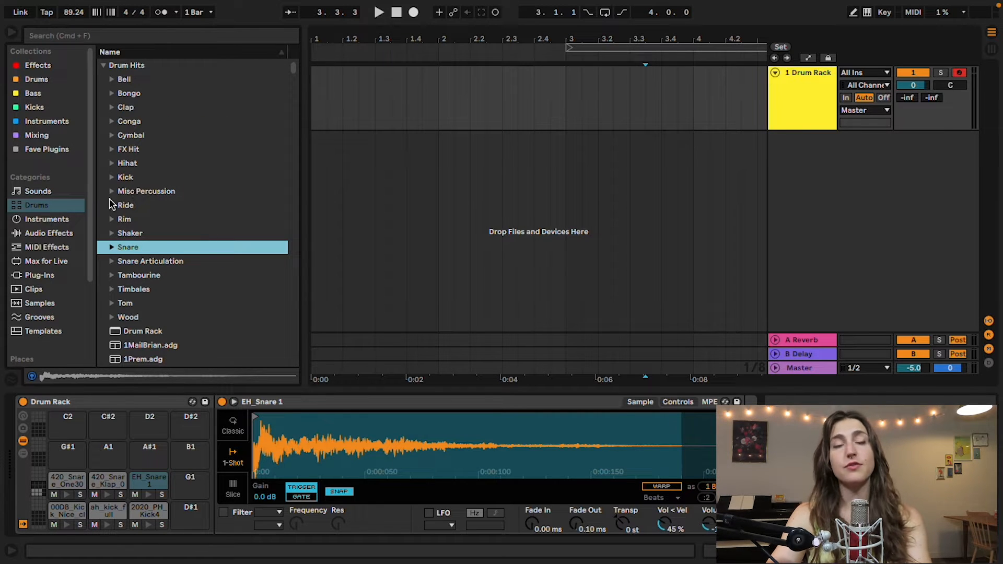
Load Clap Acoustified 09 2, 17 1 and 16 2 onto pads G#1, A1 and A#1, and collapse the Clap folder
{"action": "left_click", "coordinate": [172, 251]}
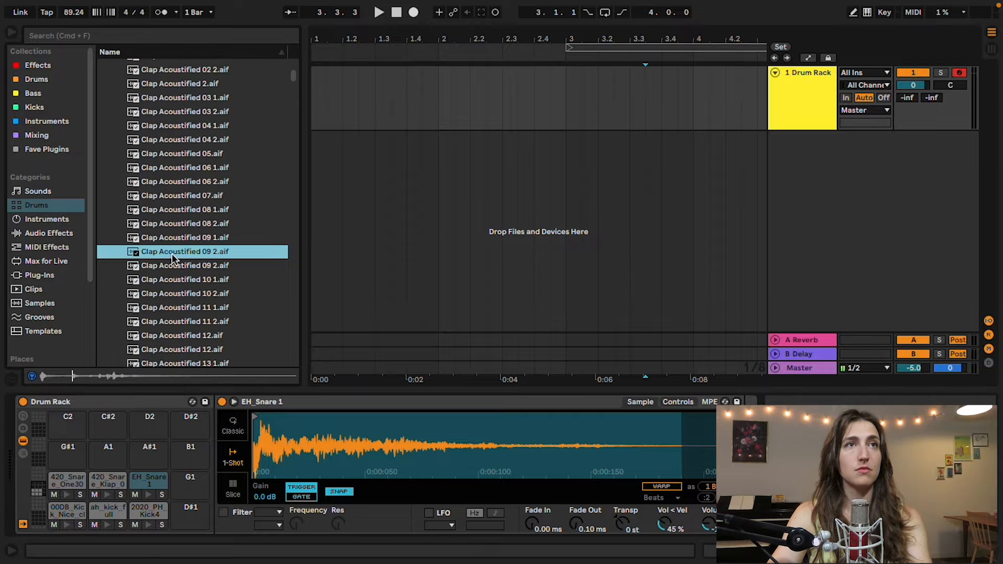
{"action": "left_click_drag", "start_coordinate": [256, 375], "coordinate": [74, 455]}
{"action": "scroll", "coordinate": [200, 205], "scroll_direction": "down", "scroll_amount": 5}
{"action": "left_click", "coordinate": [185, 233]}
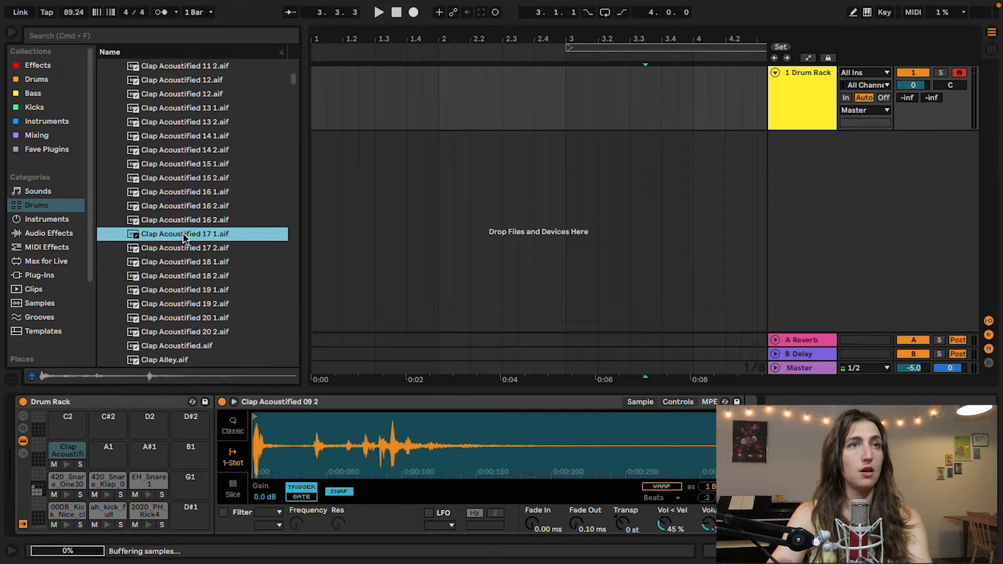
{"action": "left_click_drag", "start_coordinate": [185, 233], "coordinate": [108, 456]}
{"action": "left_click_drag", "start_coordinate": [193, 220], "coordinate": [157, 438]}
{"action": "scroll", "coordinate": [173, 209], "scroll_direction": "up", "scroll_amount": 15}
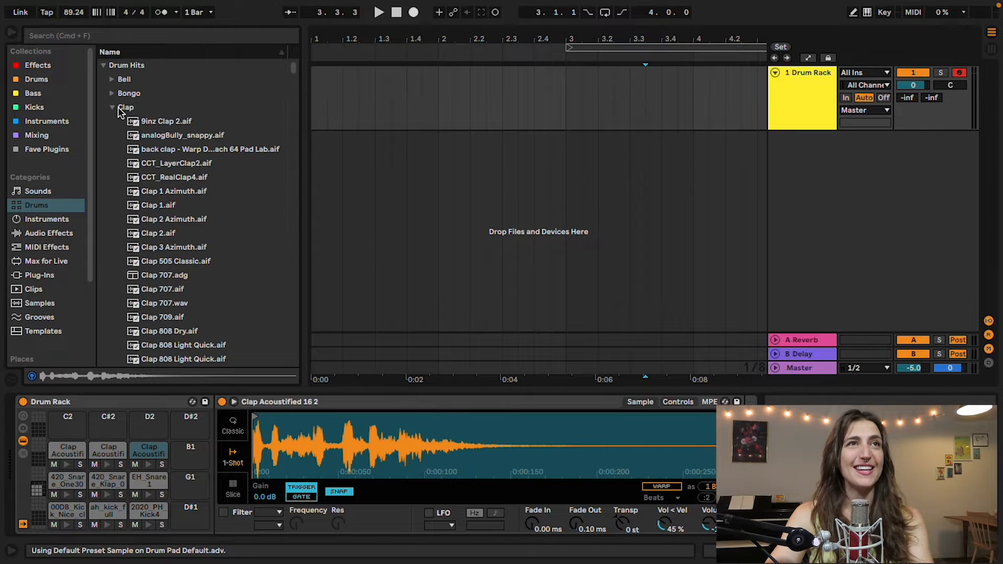
{"action": "left_click", "coordinate": [115, 108]}
Load 420_HiHat_Inspector, 420_HiHat_Klap_02 and 420_HiHat_Klap_04 together onto pads C2, C#2 and D2
{"action": "left_click", "coordinate": [184, 231]}
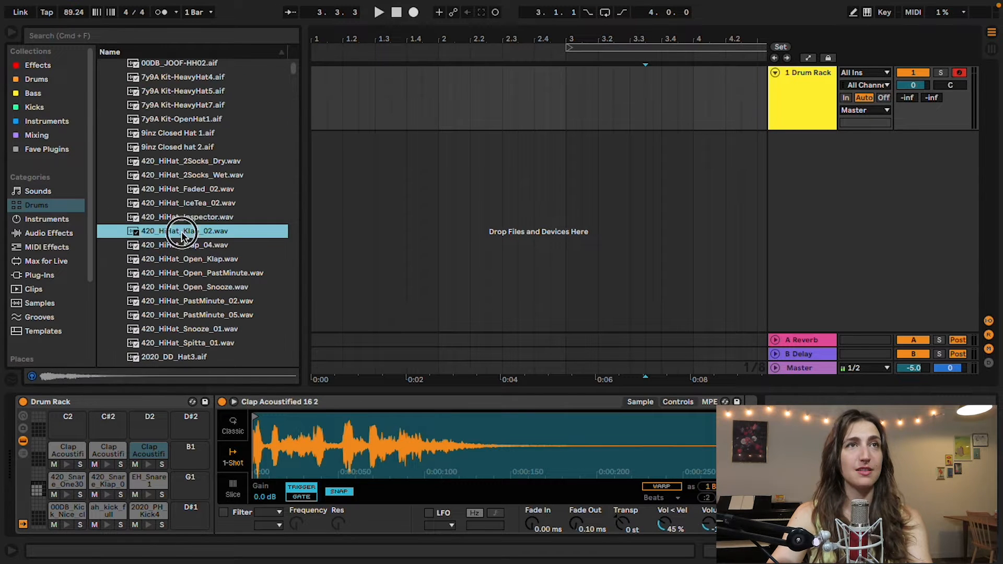
{"action": "left_click", "coordinate": [186, 218]}
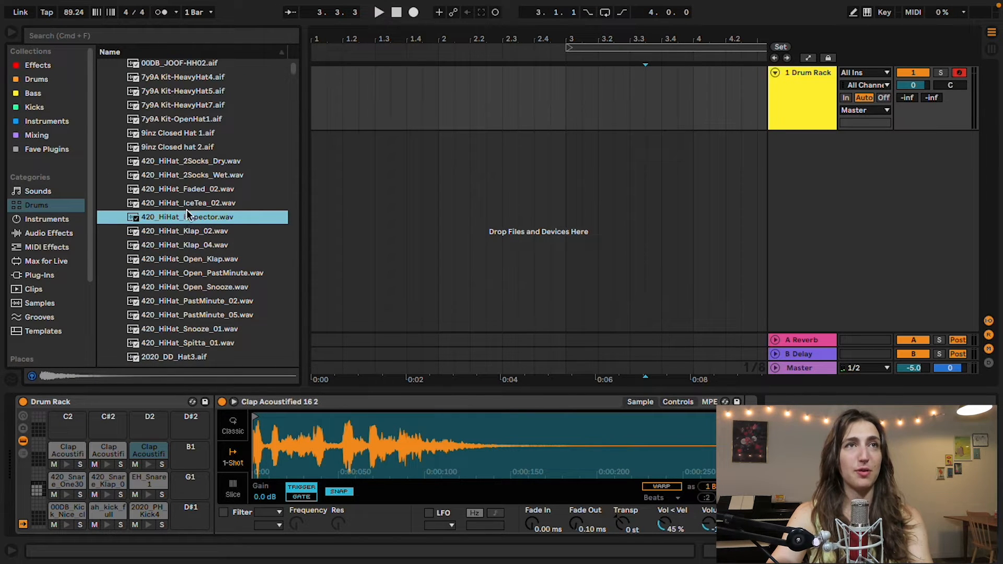
{"action": "left_click", "coordinate": [198, 245], "text": "shift"}
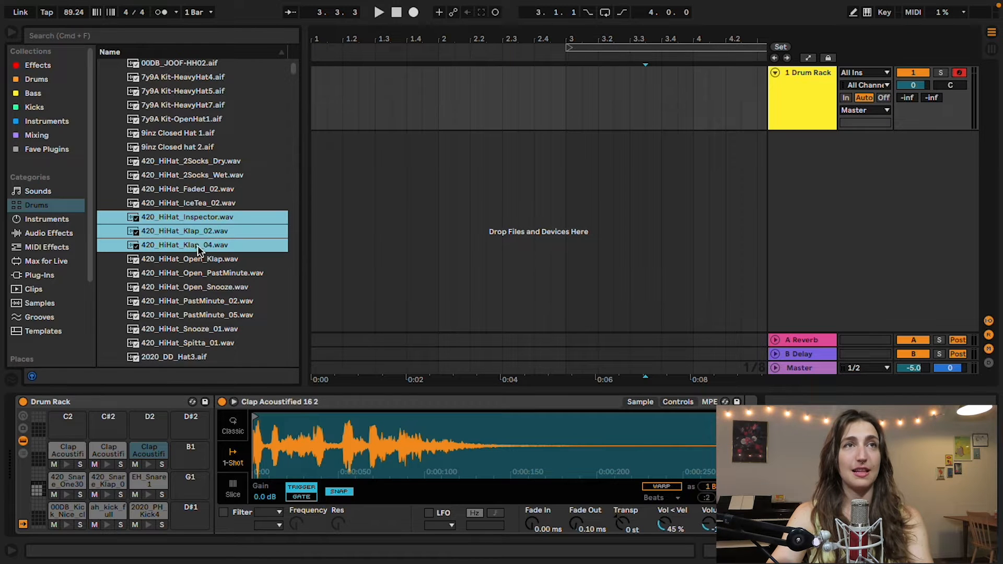
{"action": "left_click_drag", "start_coordinate": [209, 230], "coordinate": [68, 421]}
Audition the open hi-hat samples and load 420_HiHat_Open_Snooze.wav onto pad D#2
{"action": "scroll", "coordinate": [199, 280], "scroll_direction": "down", "scroll_amount": 5}
{"action": "scroll", "coordinate": [201, 261], "scroll_direction": "up", "scroll_amount": 4}
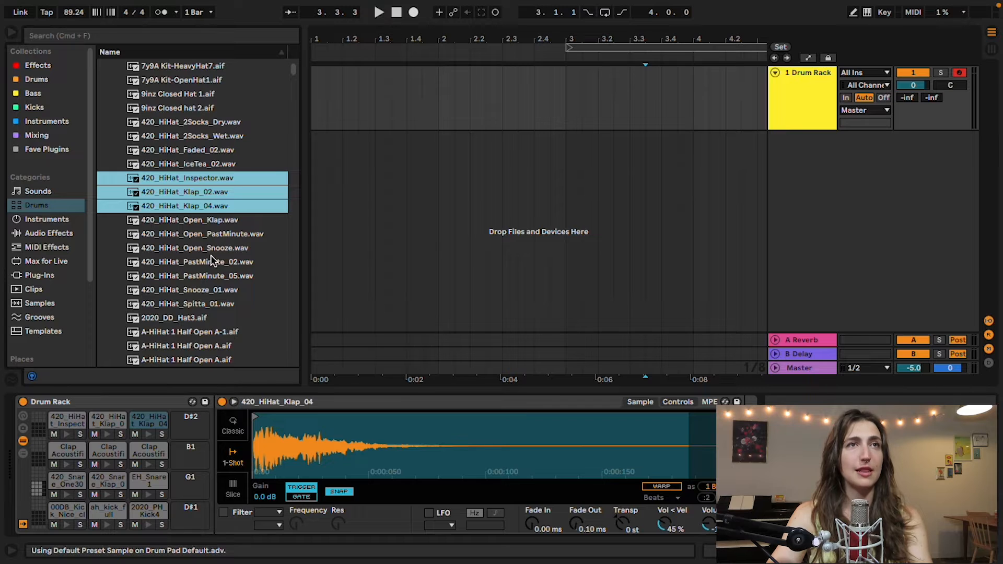
{"action": "left_click", "coordinate": [215, 233]}
{"action": "left_click", "coordinate": [210, 221]}
{"action": "left_click", "coordinate": [205, 247]}
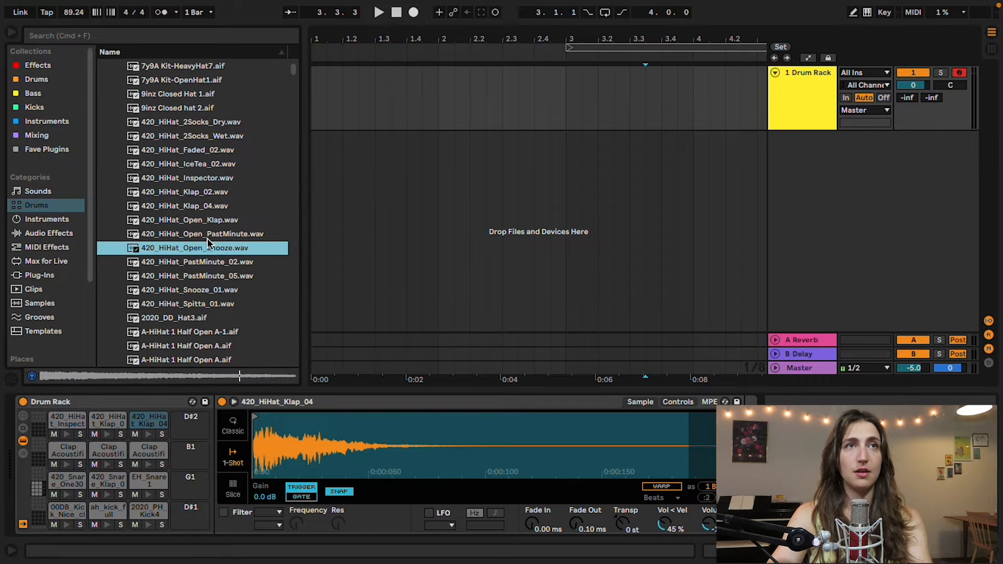
{"action": "left_click_drag", "start_coordinate": [191, 320], "coordinate": [179, 432]}
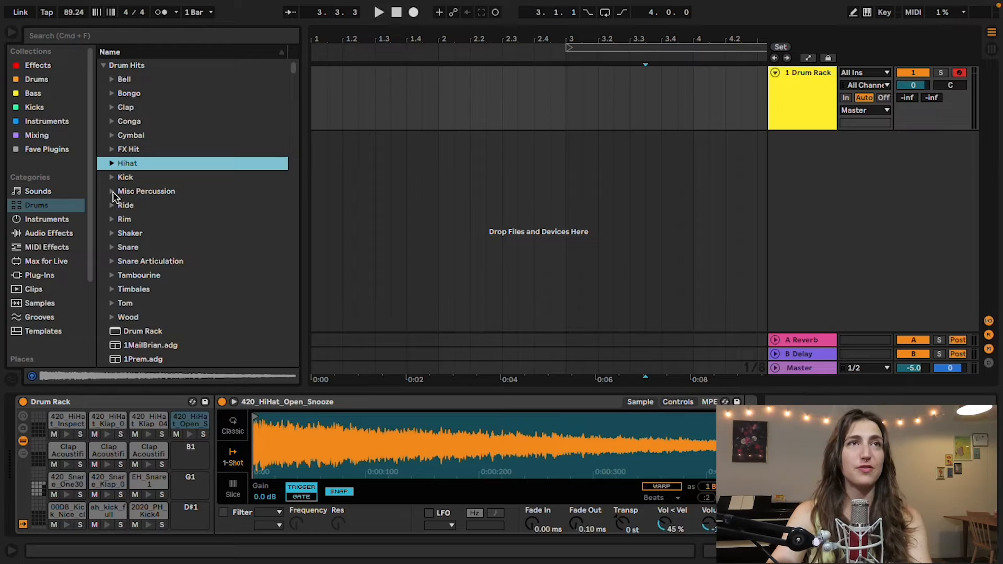
Expand the Misc Percussion folder and display the empty Drum Rack pads from E2 to G3
{"action": "left_click", "coordinate": [113, 192]}
{"action": "scroll", "coordinate": [128, 214], "scroll_direction": "down", "scroll_amount": 10}
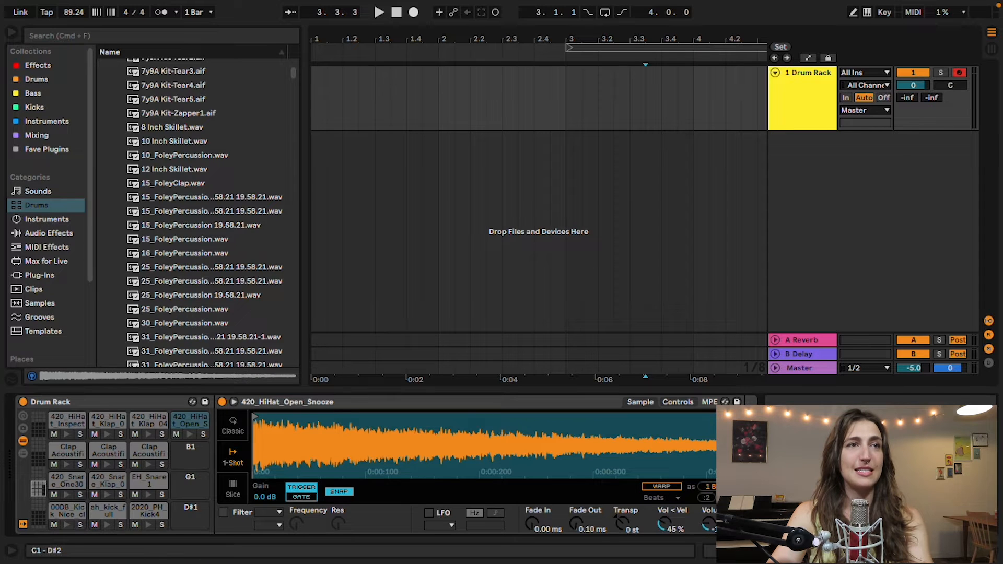
{"action": "scroll", "coordinate": [172, 485], "scroll_direction": "up", "scroll_amount": 4}
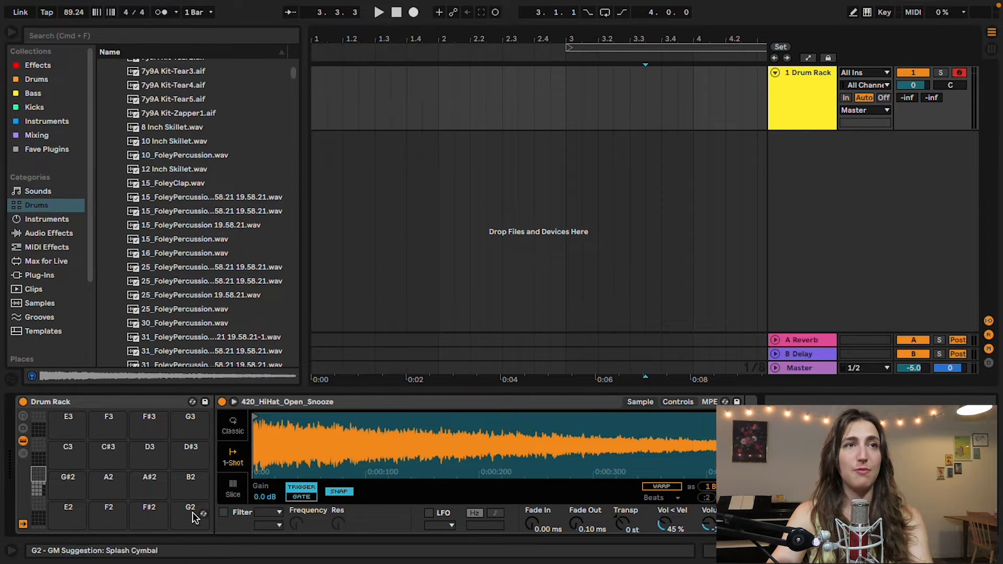
{"action": "scroll", "coordinate": [61, 495], "scroll_direction": "down", "scroll_amount": 4}
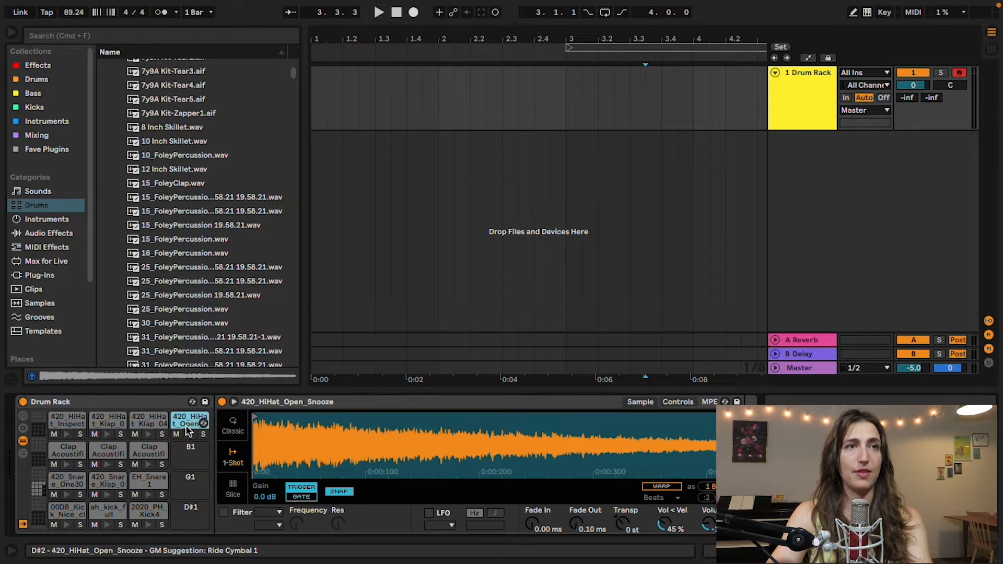
{"action": "left_click", "coordinate": [36, 471]}
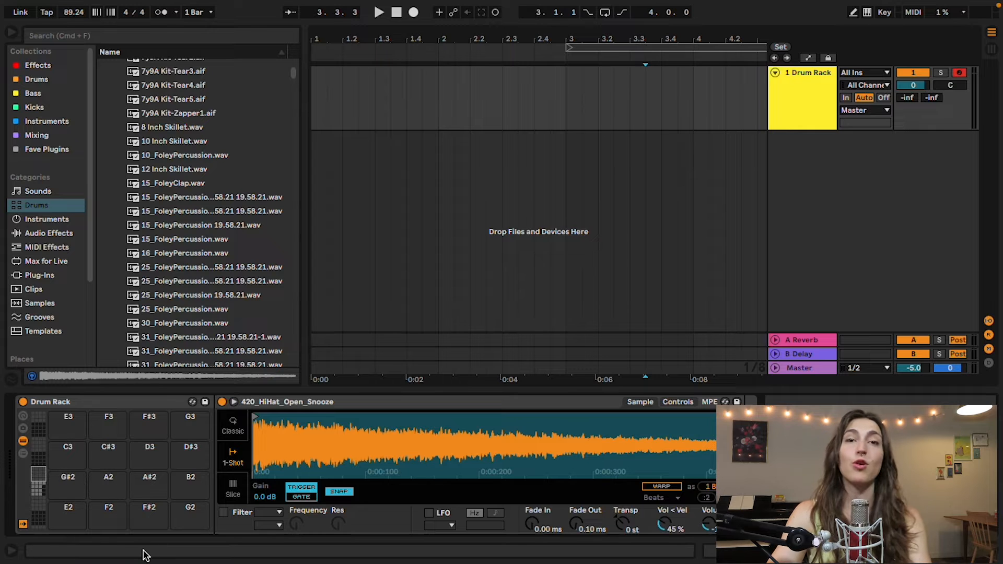
Audition TapShoes1.aif through TapShoes9.aif and load all nine samples onto consecutive pads from E2 to C3
{"action": "left_click", "coordinate": [180, 282]}
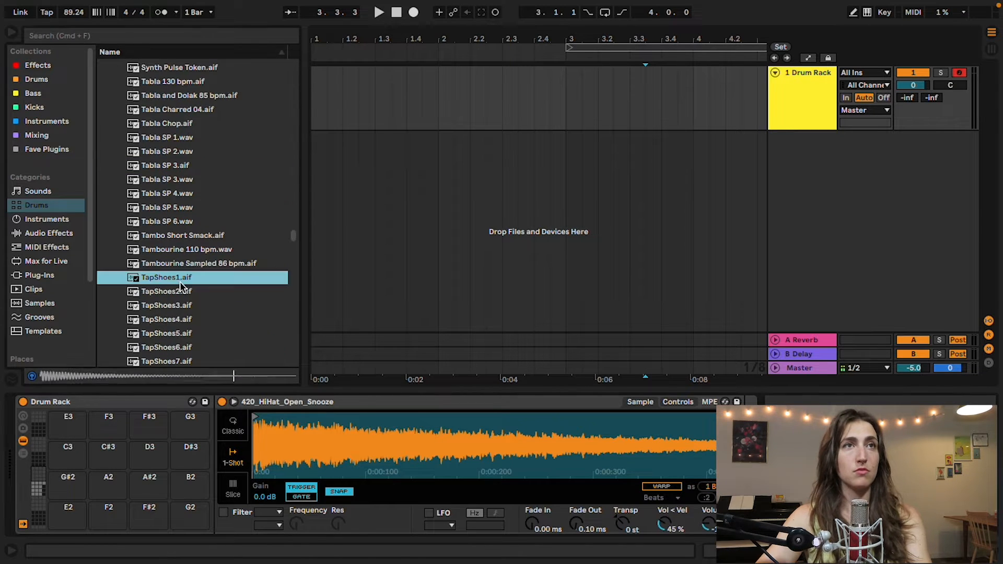
{"action": "key", "text": "Down"}
{"action": "key", "text": "Down"}
{"action": "key", "text": "Down"}
{"action": "key", "text": "Down"}
{"action": "key", "text": "Down"}
{"action": "key", "text": "Down"}
{"action": "key", "text": "Down"}
{"action": "key", "text": "Down"}
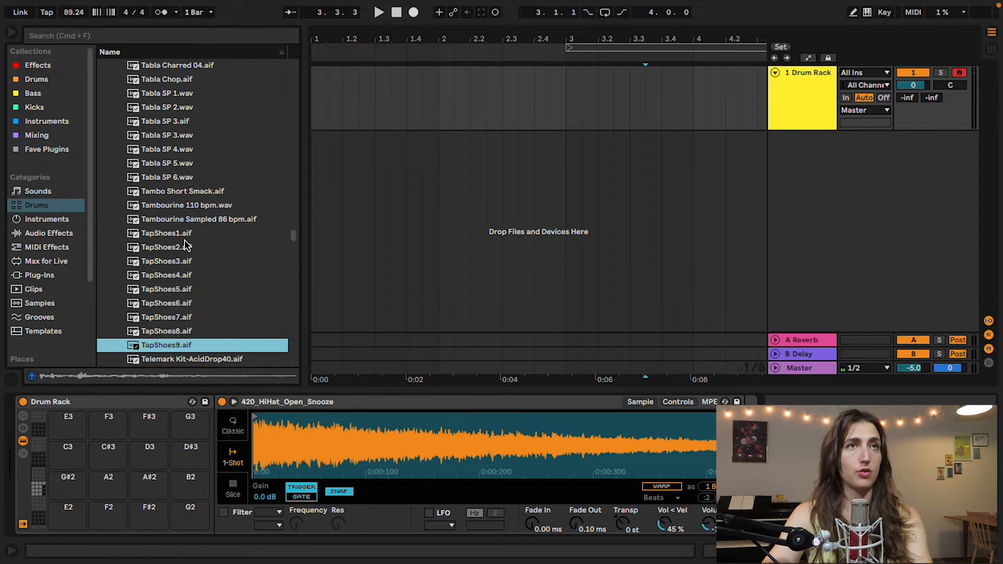
{"action": "left_click", "coordinate": [166, 233], "text": "shift"}
{"action": "left_click_drag", "start_coordinate": [166, 239], "coordinate": [59, 524]}
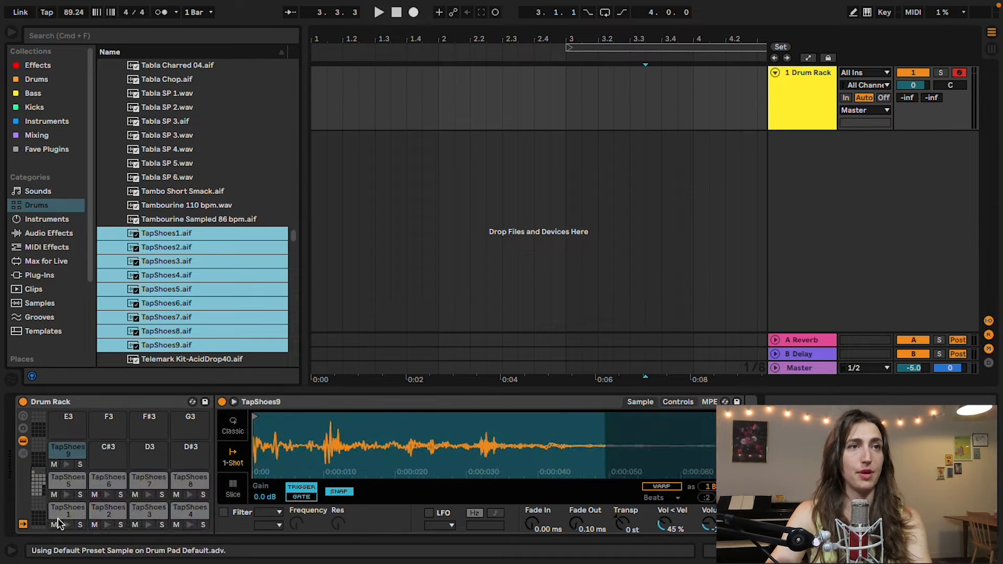
{"action": "left_click", "coordinate": [41, 492]}
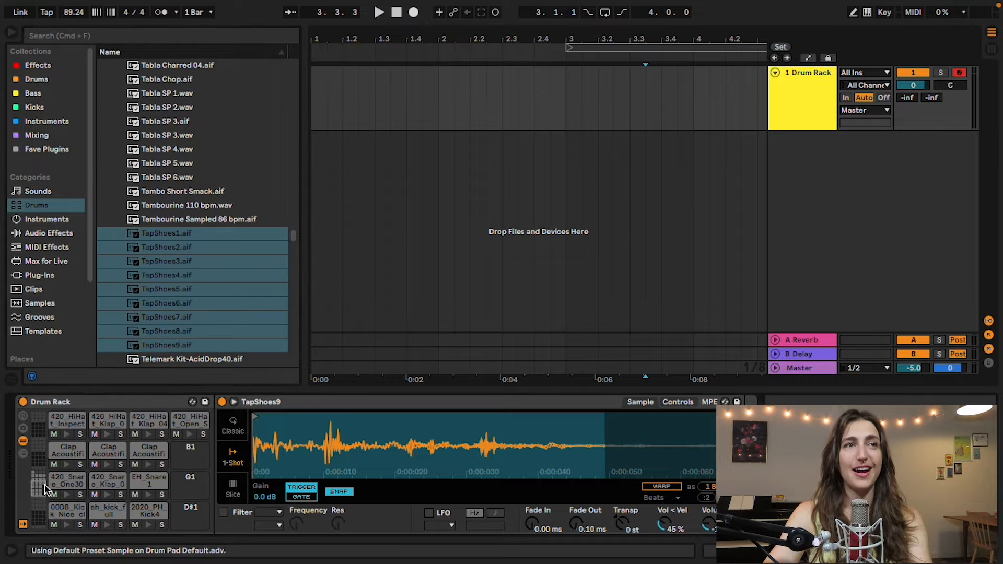
Narrow the browser and create a two-bar MIDI clip from bar 1 to bar 3 on the Drum Rack track
{"action": "left_click_drag", "start_coordinate": [306, 236], "coordinate": [226, 243]}
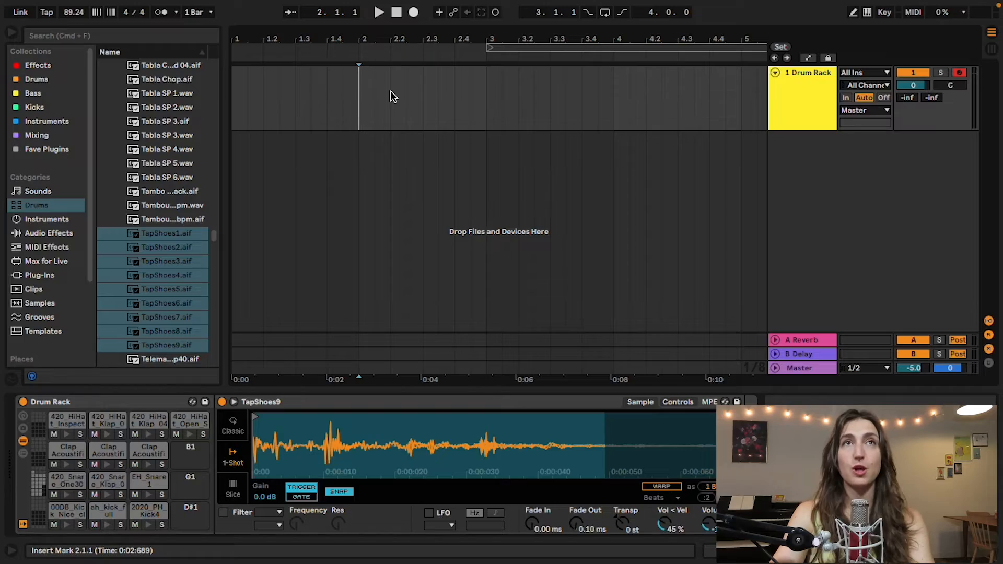
{"action": "left_click_drag", "start_coordinate": [481, 108], "coordinate": [217, 89]}
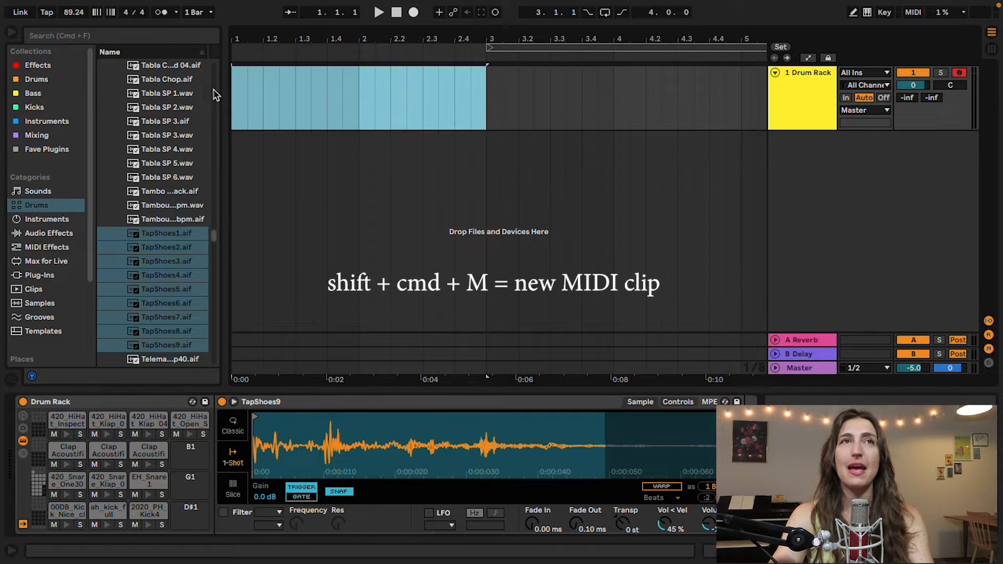
{"action": "key", "text": "shift+super+m"}
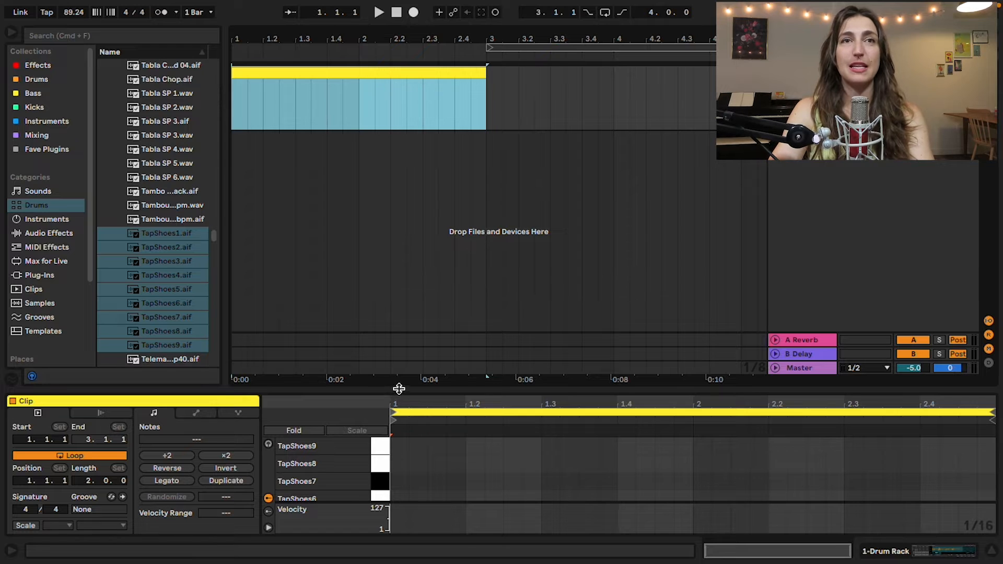
Enlarge the clip's note editor, add a sixteenth-note 00DB_Kick_Nice_clonk hit at 1.1.1, and play the clip
{"action": "left_click_drag", "start_coordinate": [399, 389], "coordinate": [394, 291]}
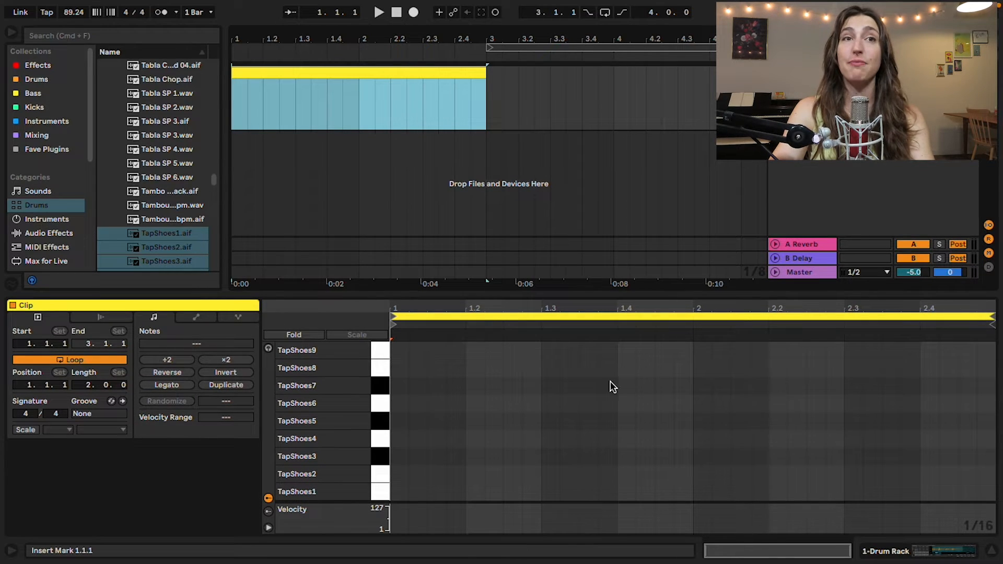
{"action": "mouse_move", "coordinate": [343, 425]}
{"action": "left_mouse_down"}
{"action": "mouse_move", "coordinate": [345, 440]}
{"action": "mouse_move", "coordinate": [336, 435]}
{"action": "left_mouse_up"}
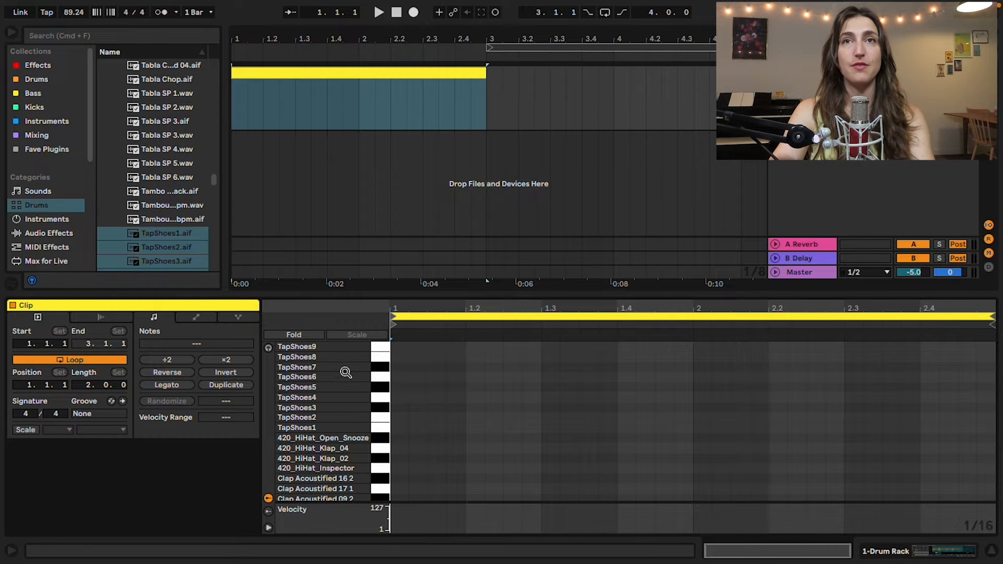
{"action": "left_click_drag", "start_coordinate": [333, 463], "coordinate": [331, 419]}
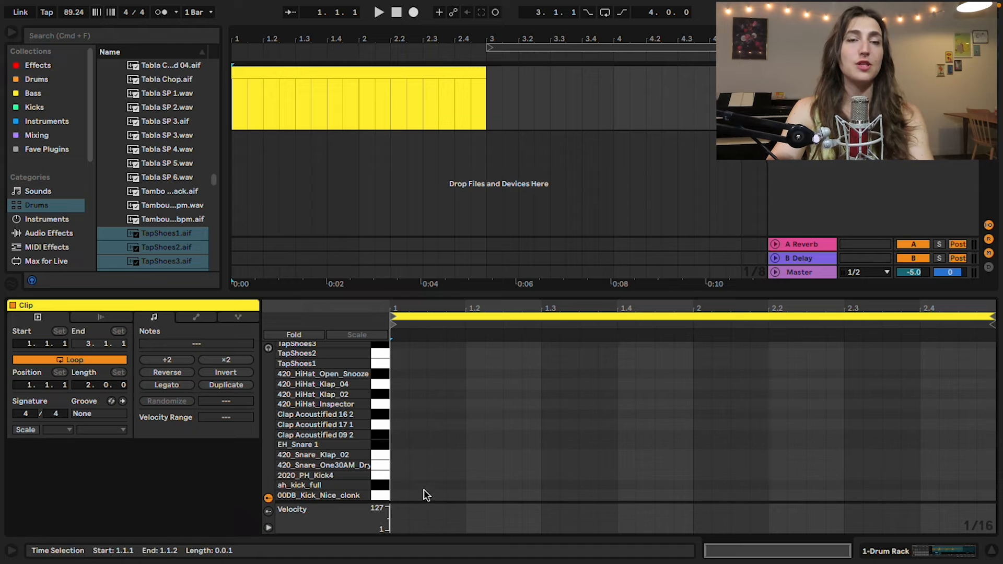
{"action": "double_click", "coordinate": [401, 495]}
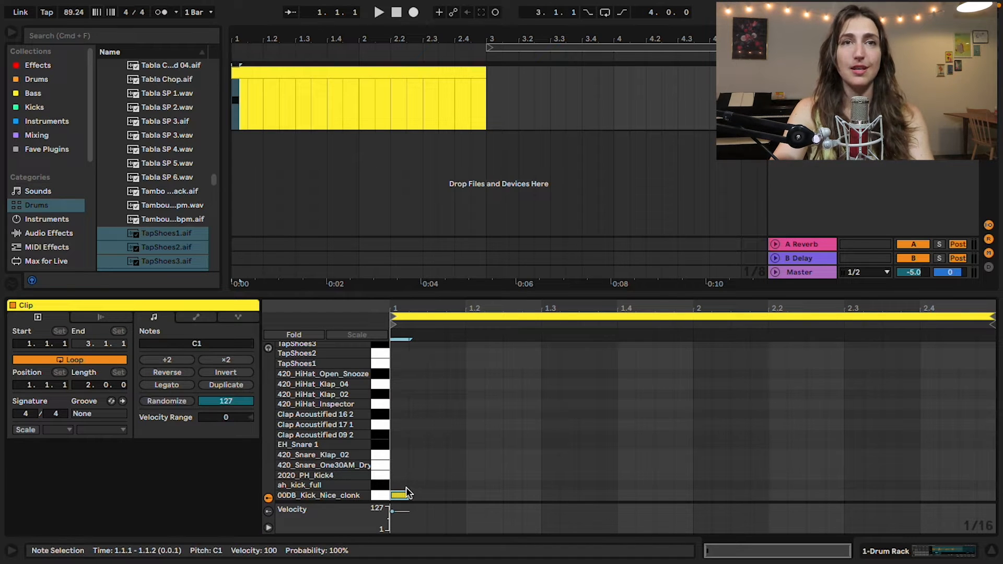
{"action": "key", "text": "space"}
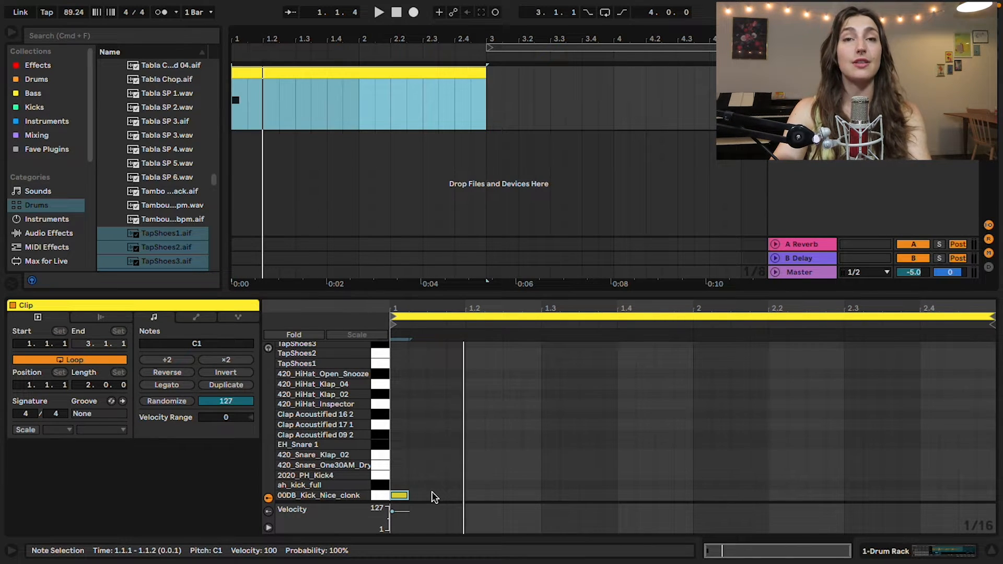
Stop playback and add single sixteenth hits of 420_Snare_Klap_02, Clap Acoustified 17 1, 420_HiHat_Klap_04 and TapShoes1 at 1.1.2, 1.1.3, 1.1.4 and 1.2.1
{"action": "key", "text": "space"}
{"action": "double_click", "coordinate": [419, 454]}
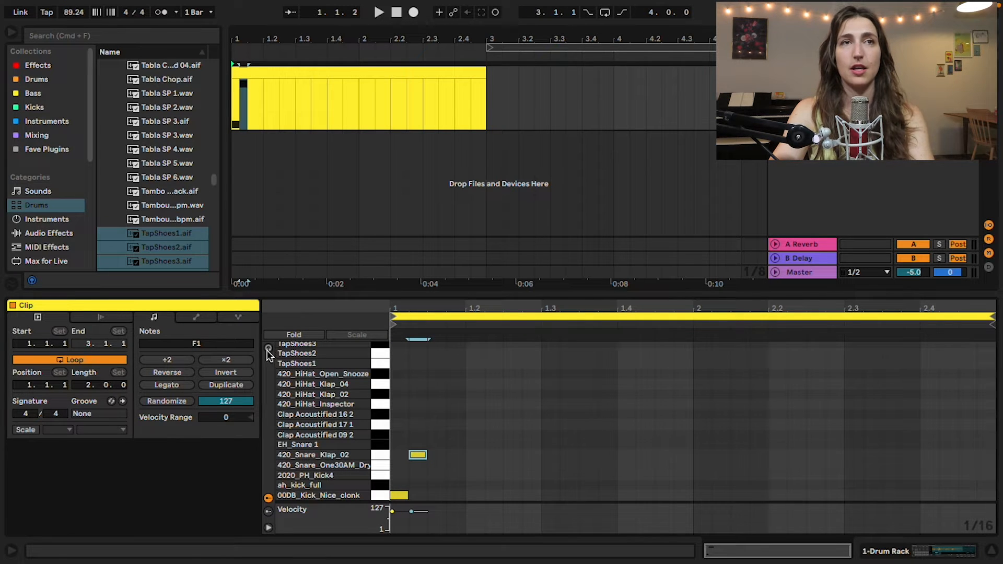
{"action": "double_click", "coordinate": [437, 425]}
{"action": "double_click", "coordinate": [455, 384]}
{"action": "double_click", "coordinate": [475, 363]}
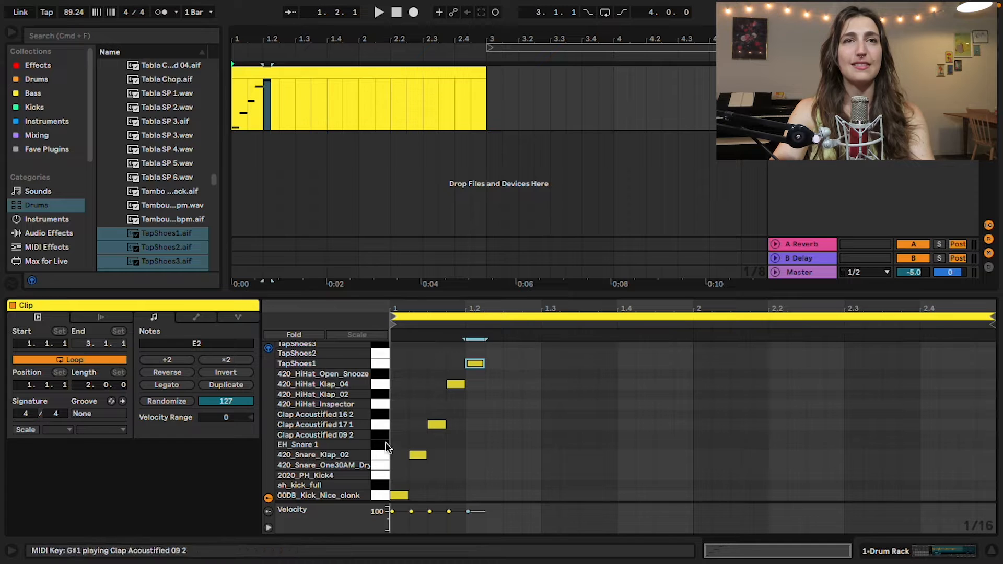
{"action": "left_click", "coordinate": [527, 463]}
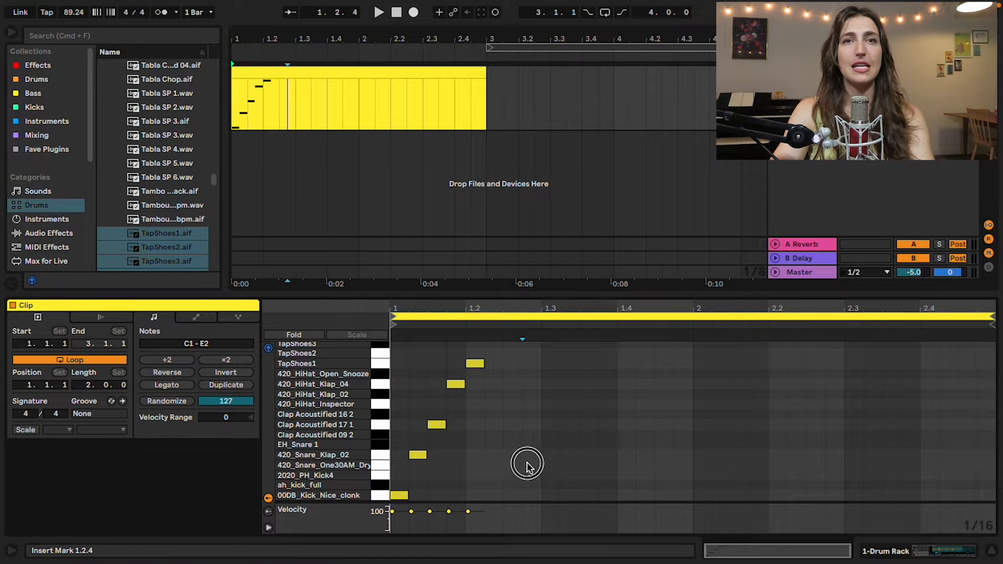
Clear all notes from the clip and place 00DB_Kick_Nice_clonk hits at 1.1.1 and 1.3.1
{"action": "left_click_drag", "start_coordinate": [520, 432], "coordinate": [391, 345]}
{"action": "left_click", "coordinate": [396, 383]}
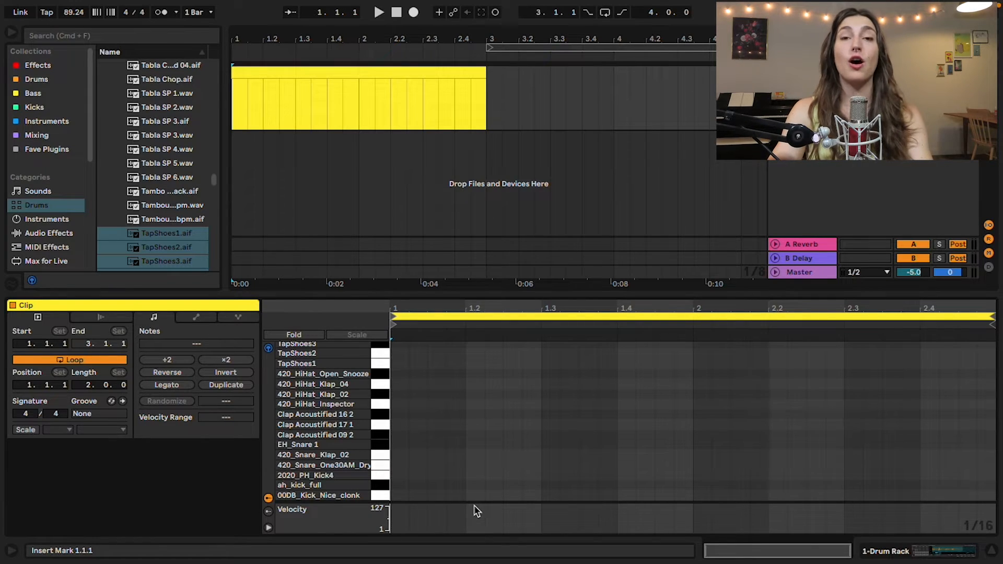
{"action": "double_click", "coordinate": [398, 495]}
{"action": "double_click", "coordinate": [550, 496]}
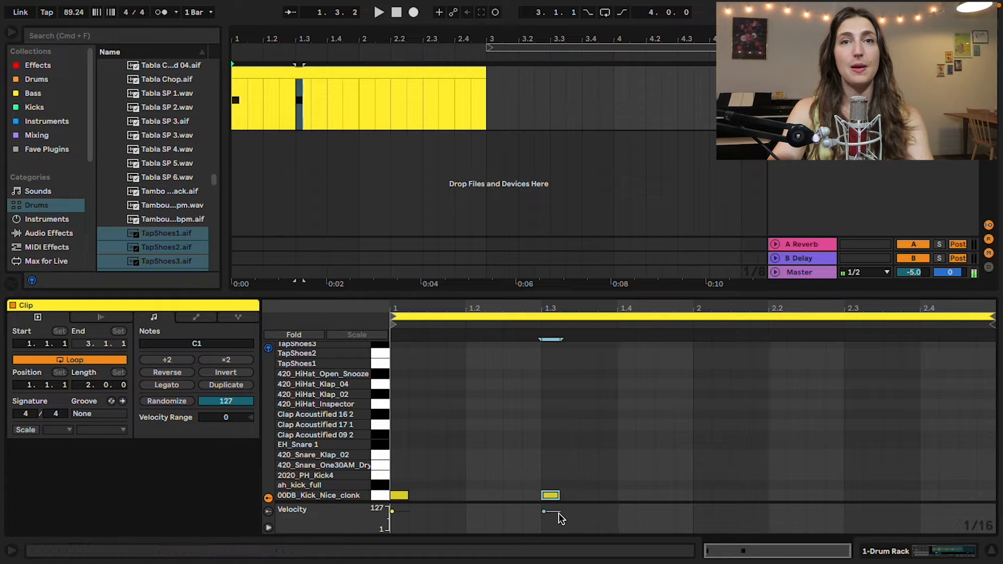
{"action": "left_click_drag", "start_coordinate": [692, 436], "coordinate": [386, 439]}
{"action": "left_click", "coordinate": [455, 413]}
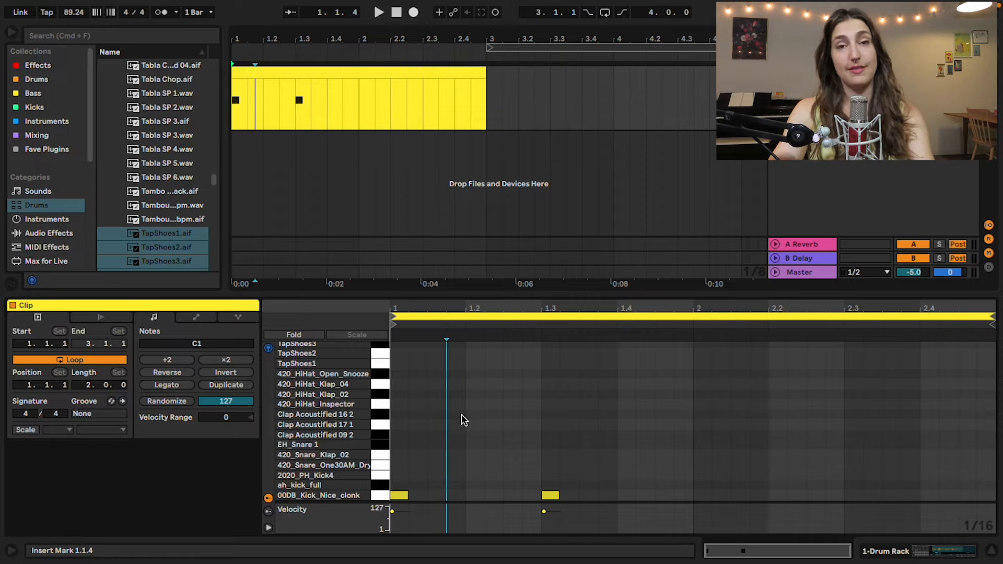
{"action": "left_click_drag", "start_coordinate": [466, 422], "coordinate": [696, 413]}
{"action": "left_click", "coordinate": [616, 415]}
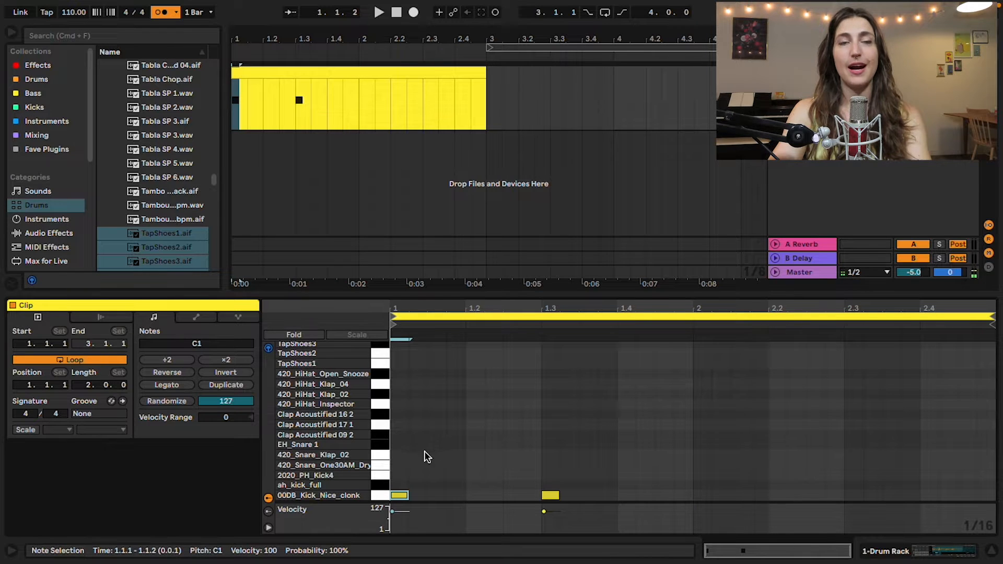
{"action": "left_click_drag", "start_coordinate": [423, 454], "coordinate": [397, 539]}
{"action": "left_click_drag", "start_coordinate": [534, 454], "coordinate": [566, 514]}
{"action": "left_click", "coordinate": [675, 486]}
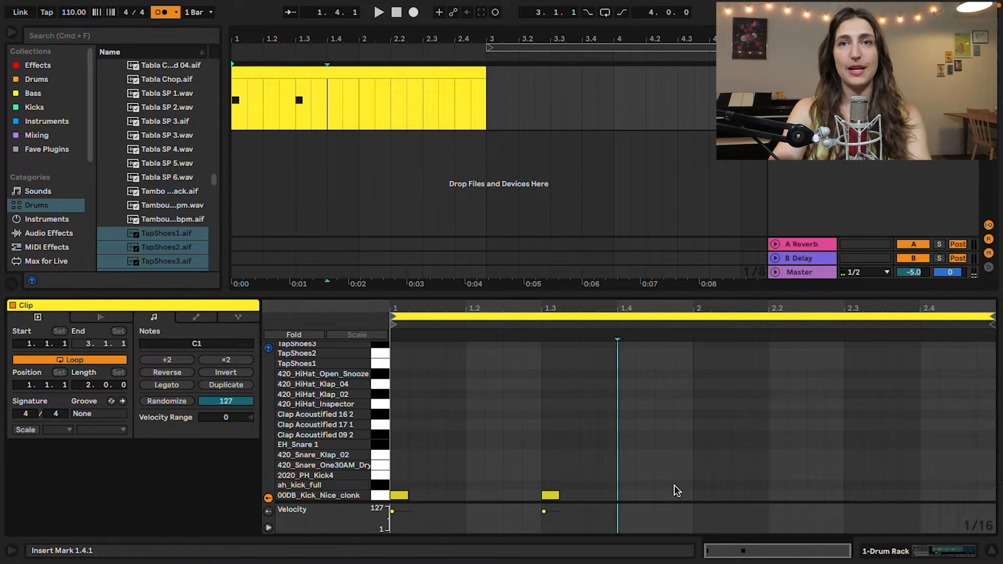
Duplicate the first bar's two kick hits into bar two and play the clip
{"action": "left_click_drag", "start_coordinate": [692, 497], "coordinate": [606, 469]}
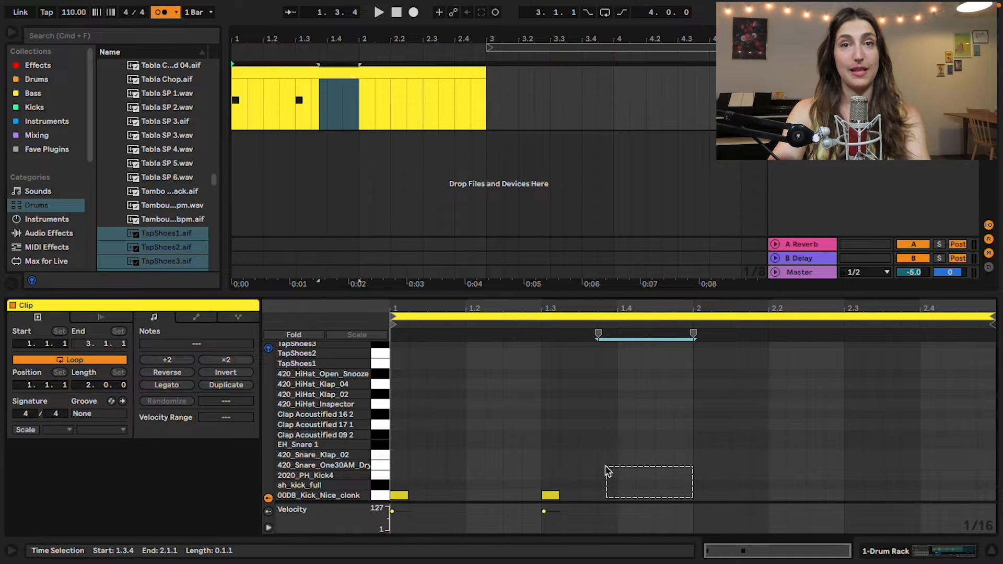
{"action": "key", "text": "super+a"}
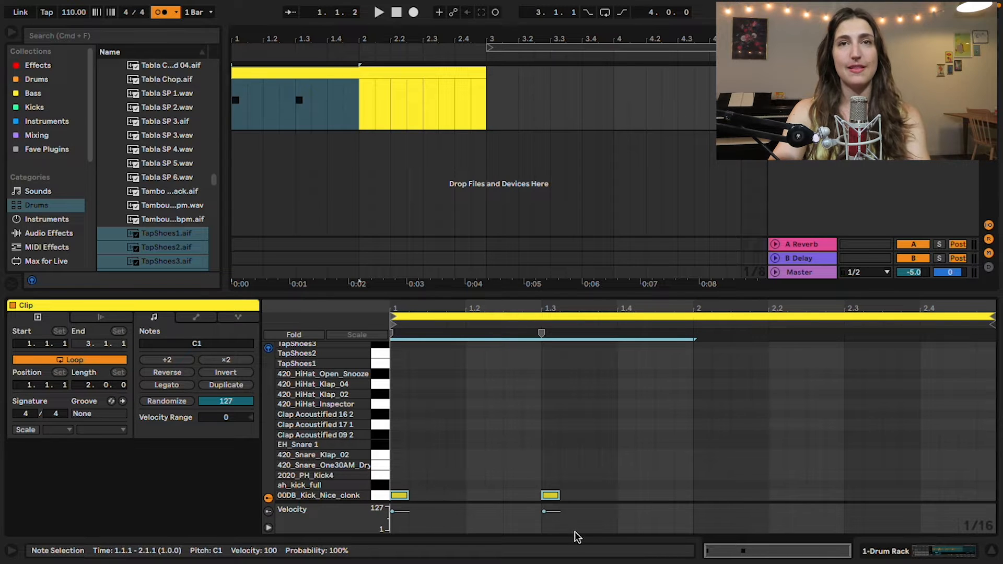
{"action": "key", "text": "super+d"}
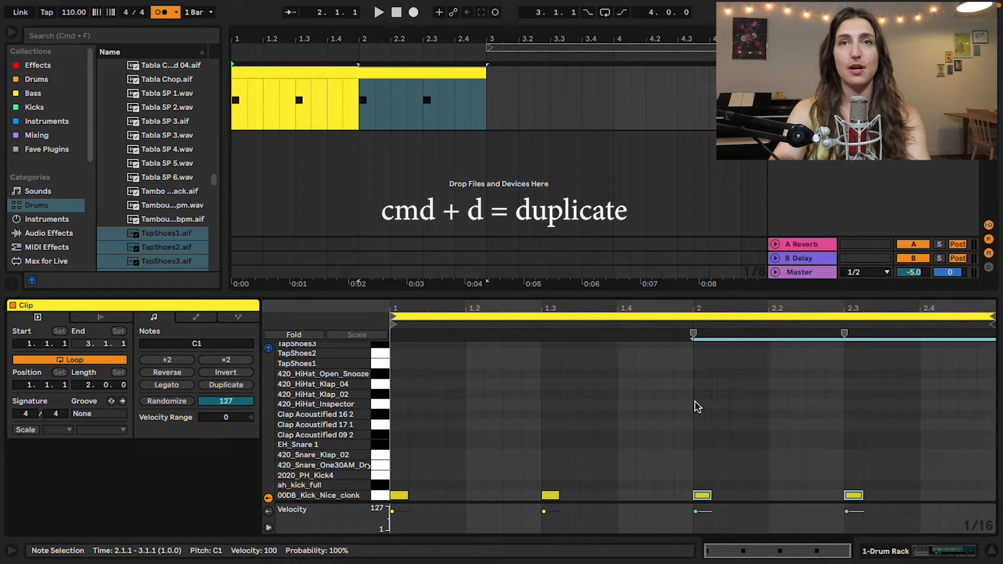
{"action": "left_click", "coordinate": [675, 397]}
{"action": "key", "text": "space"}
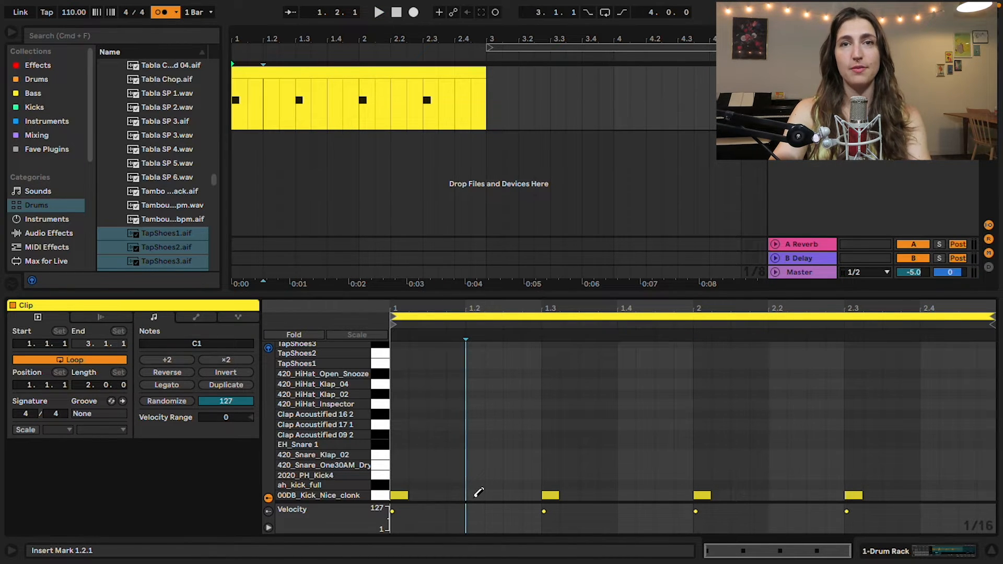
Draw 00DB_Kick_Nice_clonk hits at 1.2.1, 1.4.1, 2.2.1 and 2.4.1 and play the four-on-the-floor kick
{"action": "left_click", "coordinate": [475, 495]}
{"action": "left_click", "coordinate": [626, 496]}
{"action": "left_click", "coordinate": [778, 496]}
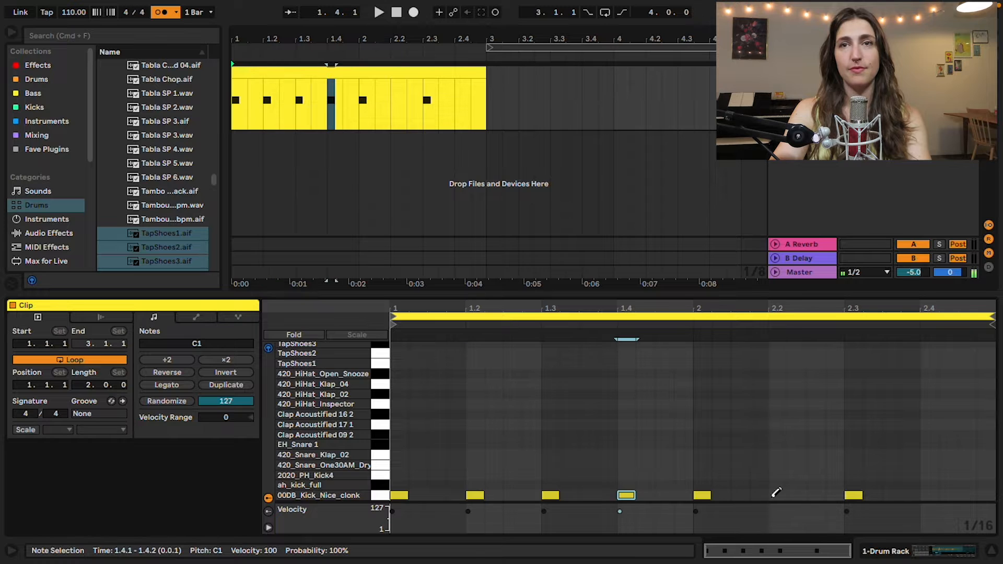
{"action": "left_click", "coordinate": [930, 496]}
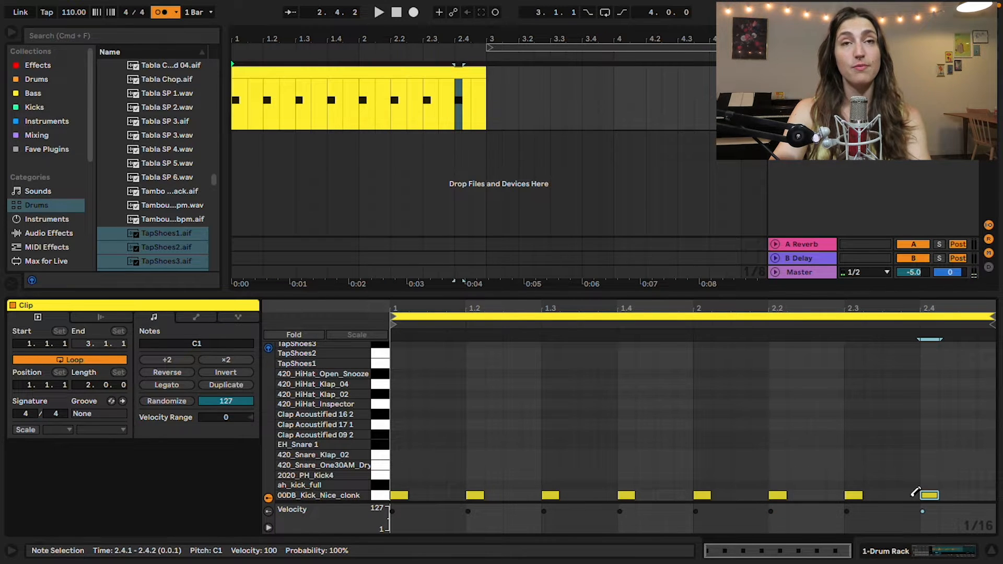
{"action": "key", "text": "space"}
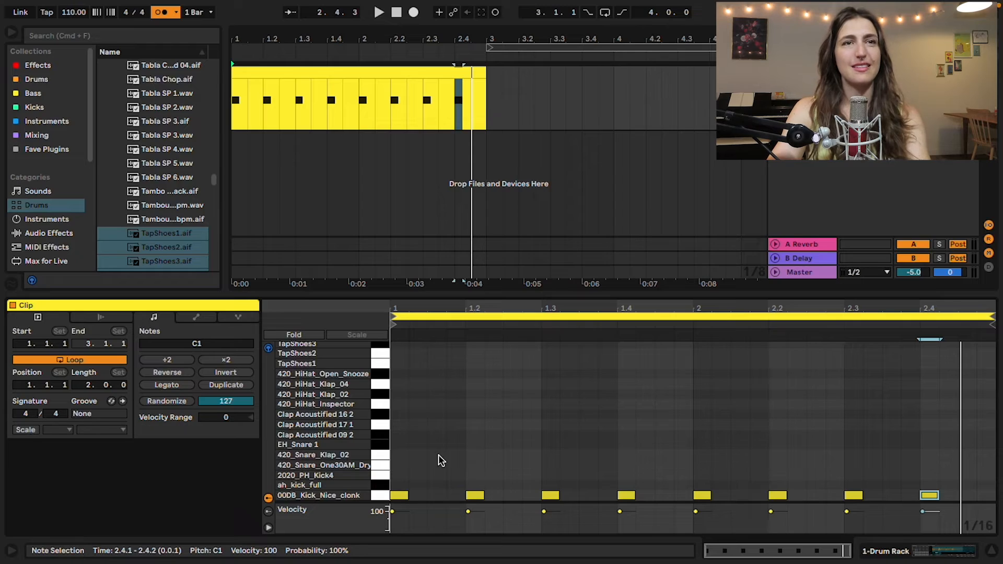
Add 420_Snare_Klap_02 hits on beats two and four of both bars and play the clip
{"action": "double_click", "coordinate": [475, 455]}
{"action": "double_click", "coordinate": [627, 455]}
{"action": "double_click", "coordinate": [778, 454]}
{"action": "double_click", "coordinate": [929, 455]}
{"action": "key", "text": "space"}
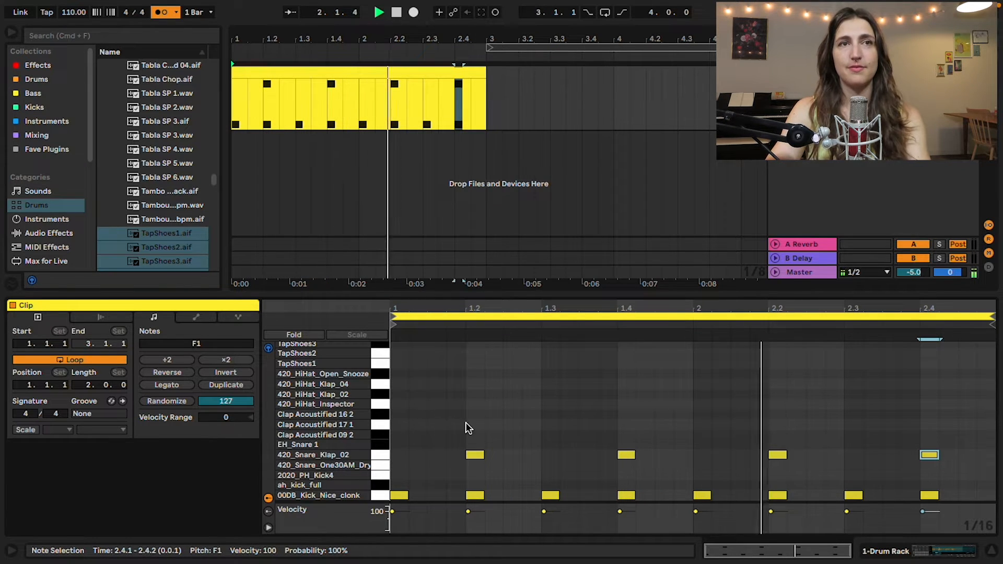
{"action": "key", "text": "space"}
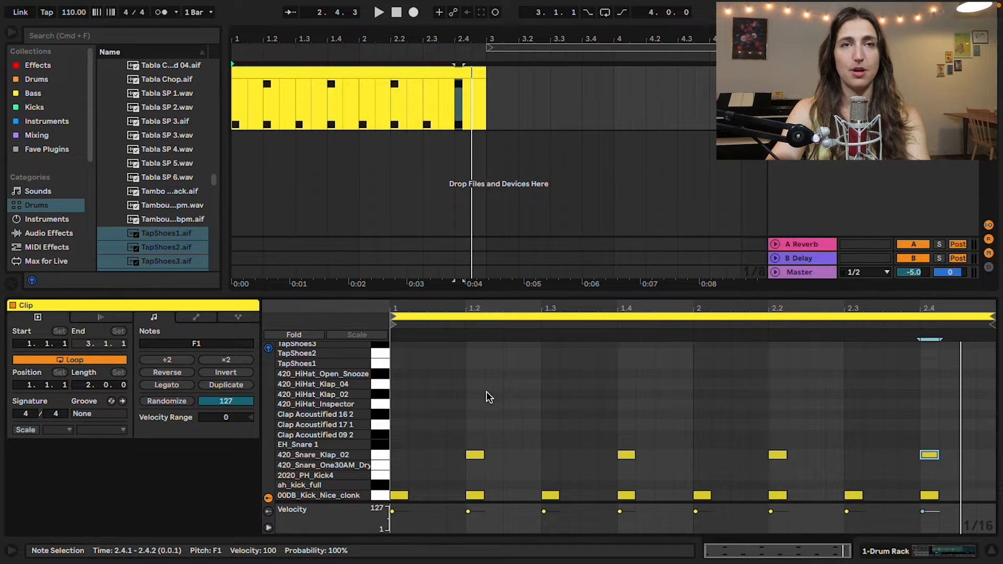
Add a clap at 1.2.1, compare the three Clap Acoustified pads, keep Clap Acoustified 17 1, set its velocity to 127 and play it
{"action": "double_click", "coordinate": [475, 414]}
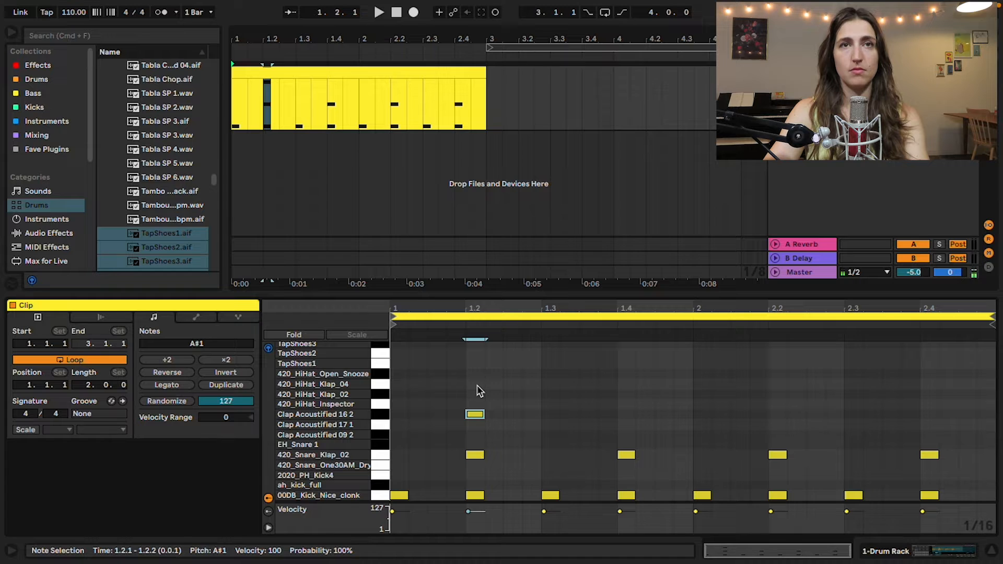
{"action": "key", "text": "Down"}
{"action": "key", "text": "Down"}
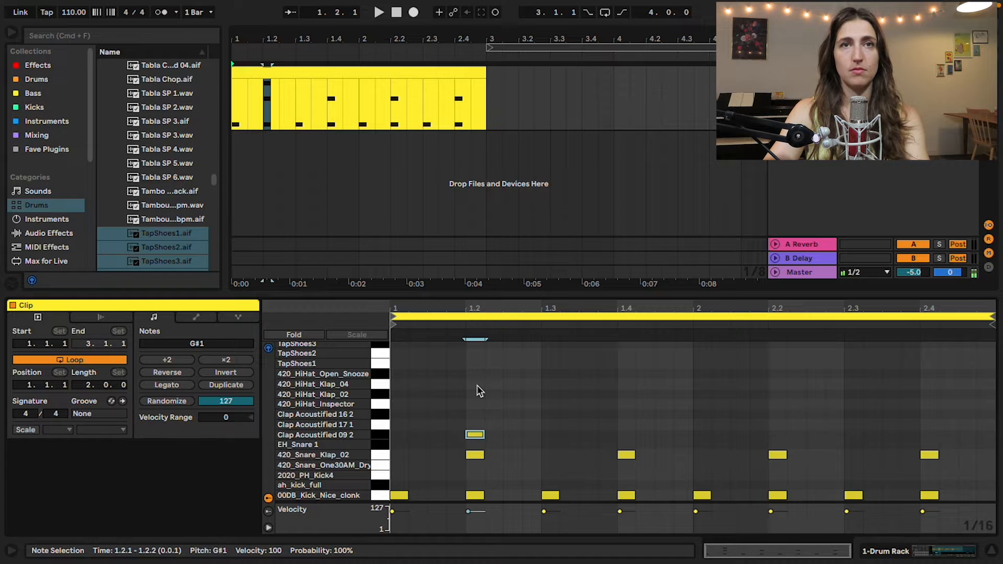
{"action": "key", "text": "Up"}
{"action": "key", "text": "space"}
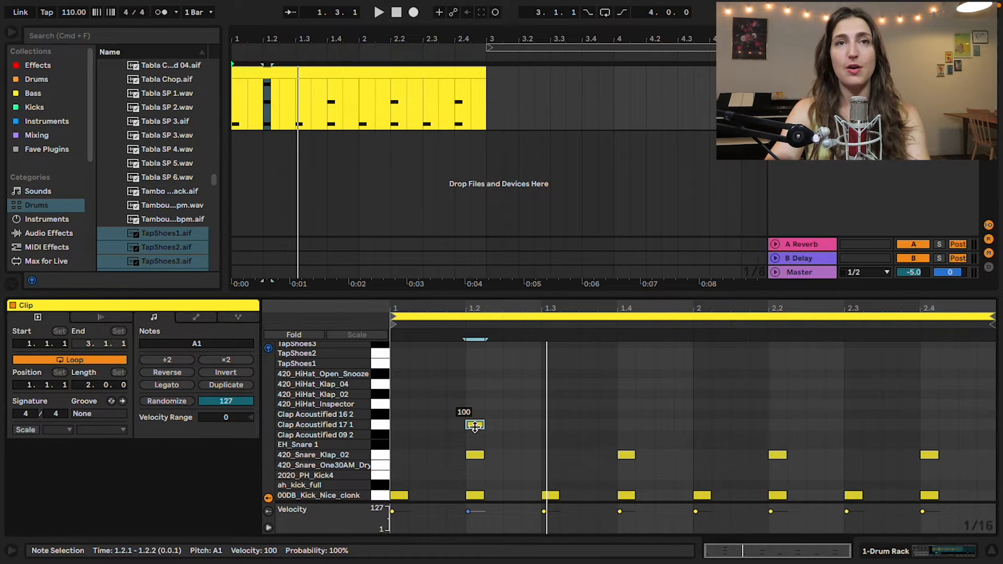
{"action": "key", "text": "space"}
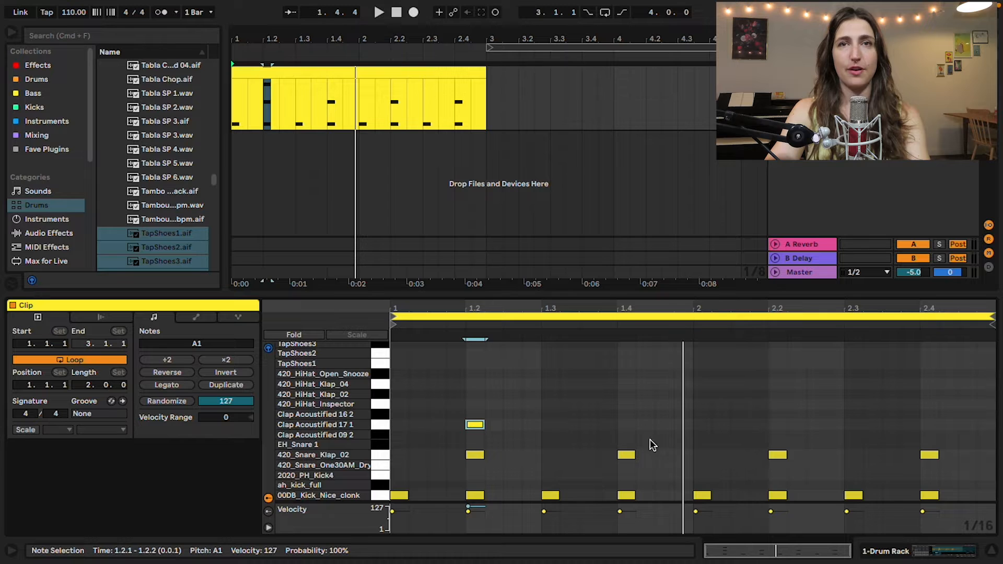
{"action": "key", "text": "space"}
Add a Clap Acoustified 09 2 hit at 1.4.1, play it, and duplicate the first bar's two claps into bar two
{"action": "double_click", "coordinate": [628, 444]}
{"action": "key", "text": "Up"}
{"action": "key", "text": "space"}
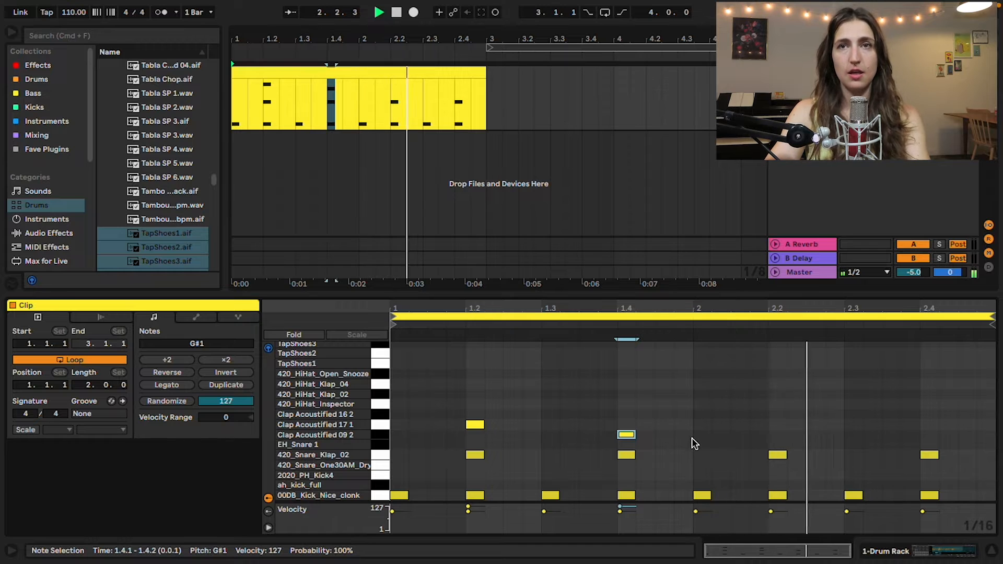
{"action": "key", "text": "space"}
{"action": "left_click_drag", "start_coordinate": [693, 418], "coordinate": [361, 447]}
{"action": "key", "text": "super+d"}
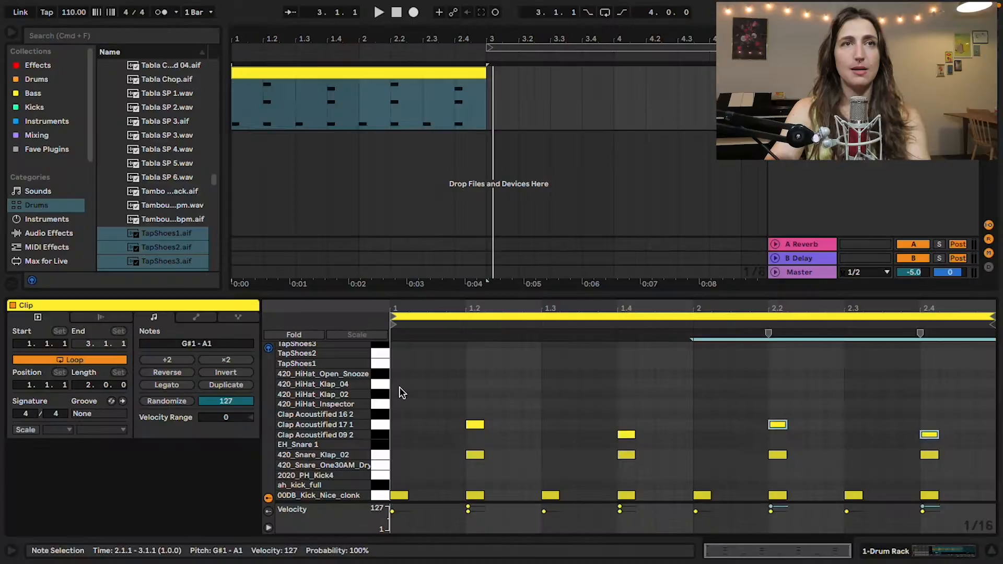
Place a 420_HiHat_Klap_04 hit at 1.1.3, duplicate it onto the offbeat of every beat in both bars, and play the clip
{"action": "double_click", "coordinate": [400, 385]}
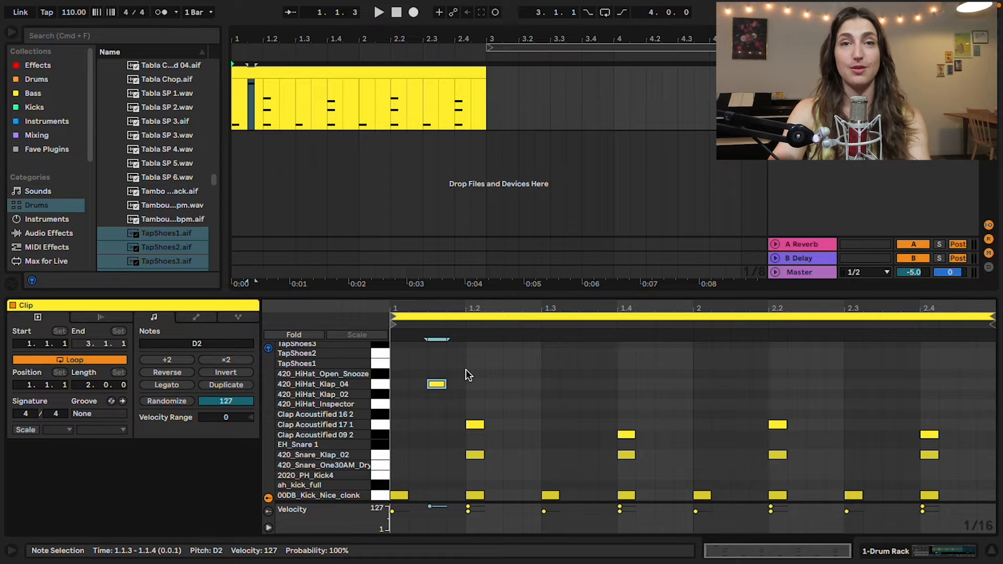
{"action": "key", "text": "super+d"}
{"action": "key", "text": "super+d"}
{"action": "key", "text": "super+d"}
{"action": "key", "text": "super+d"}
{"action": "key", "text": "super+d"}
{"action": "key", "text": "super+d"}
{"action": "key", "text": "super+d"}
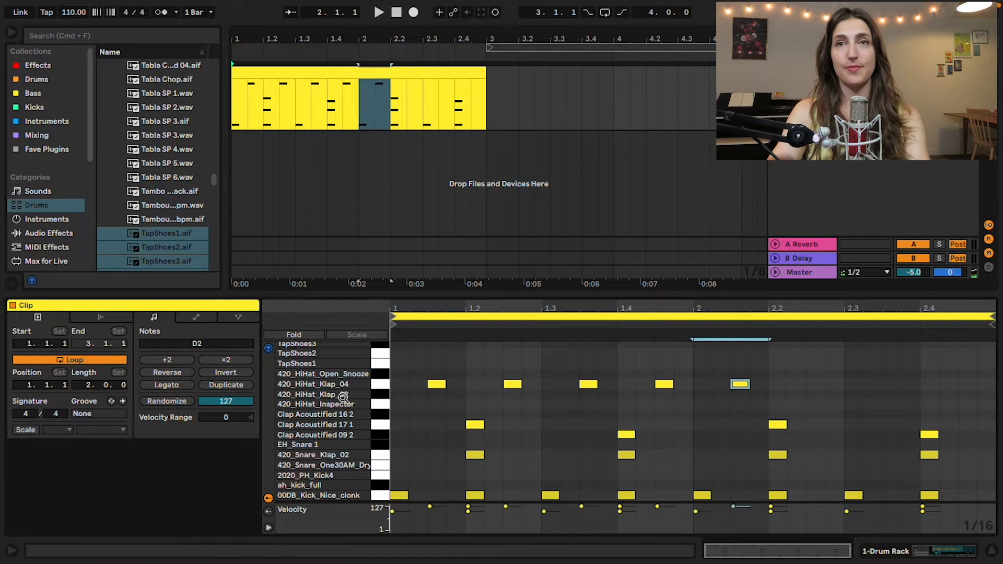
{"action": "key", "text": "space"}
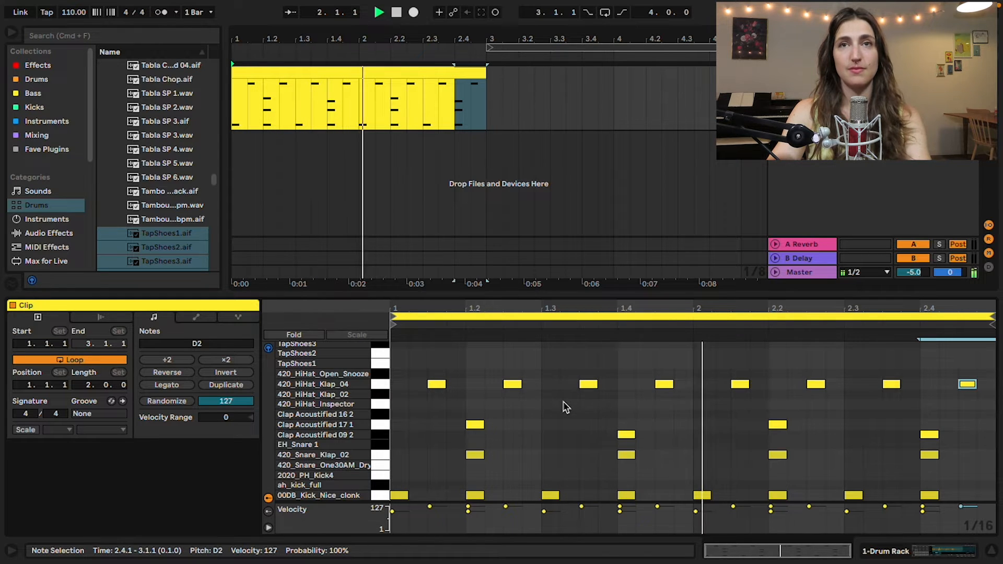
{"action": "key", "text": "space"}
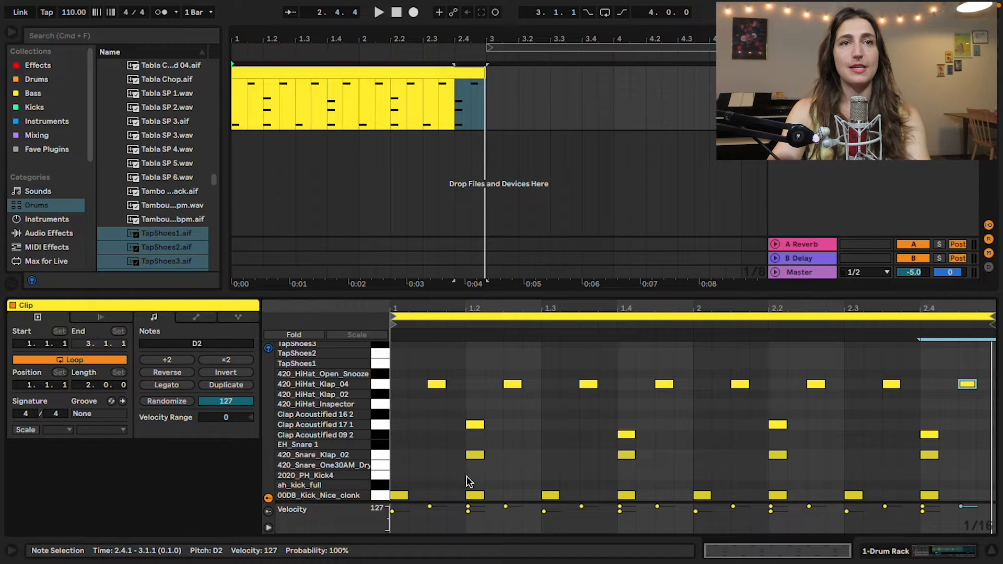
Move the kick hit at 1.2.1 one sixteenth earlier to 1.1.4 and play the pattern
{"action": "left_click", "coordinate": [475, 495]}
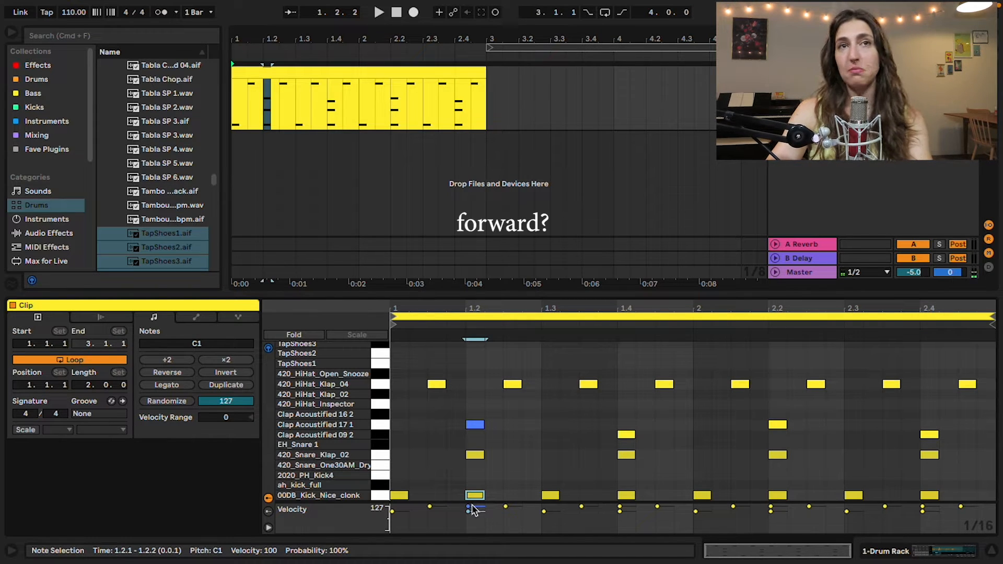
{"action": "key", "text": "Left"}
{"action": "key", "text": "space"}
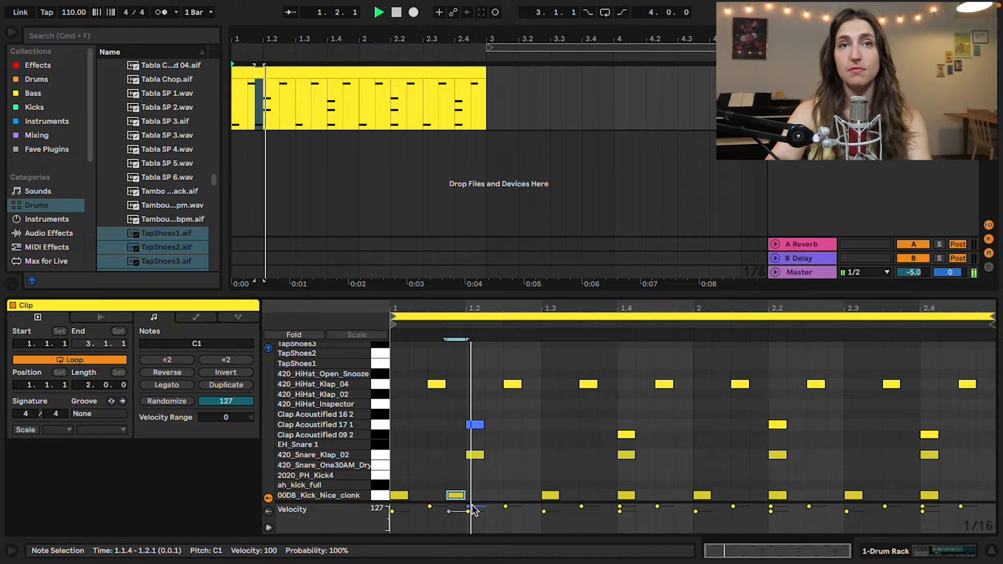
{"action": "key", "text": "space"}
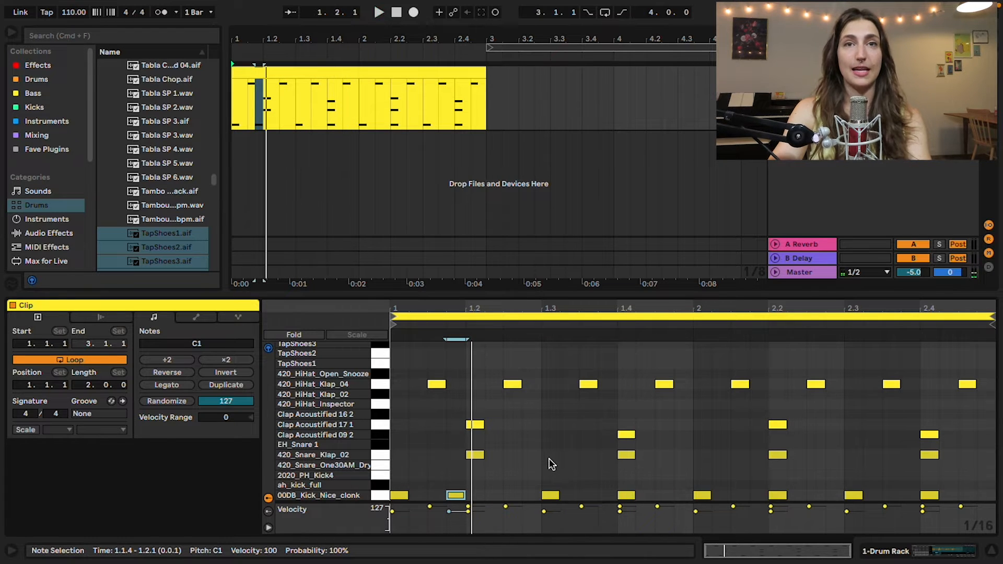
Move the kick hit at 1.3.1 one sixteenth later to 1.3.2 and play the pattern
{"action": "left_click", "coordinate": [548, 496]}
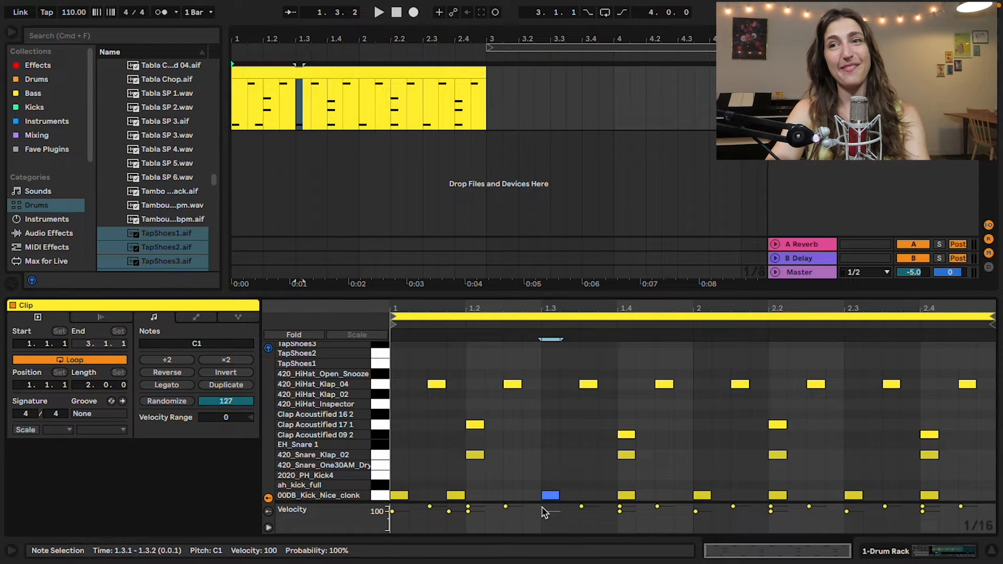
{"action": "key", "text": "Right"}
{"action": "key", "text": "space"}
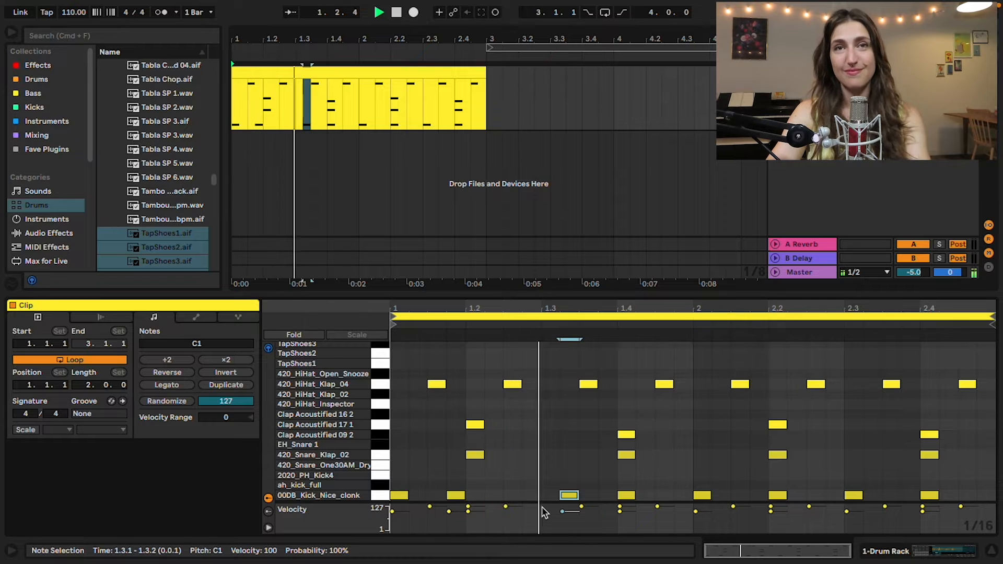
{"action": "key", "text": "space"}
{"action": "left_click", "coordinate": [544, 512]}
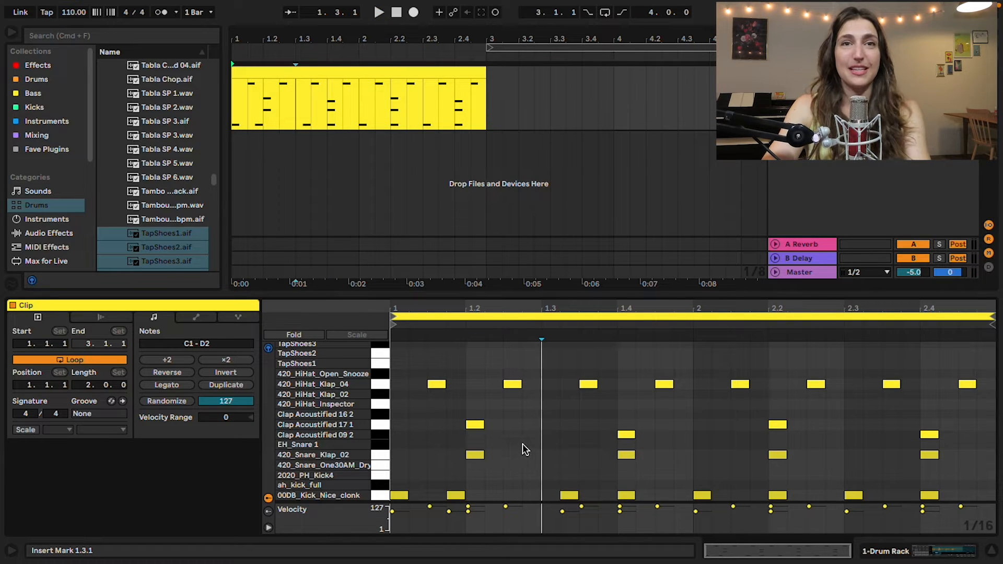
Try the clap and snare hits at 1.2.1 one sixteenth later, play the pattern, and move both hits back to 1.2.1
{"action": "left_click_drag", "start_coordinate": [476, 403], "coordinate": [479, 483]}
{"action": "key", "text": "Right"}
{"action": "key", "text": "space"}
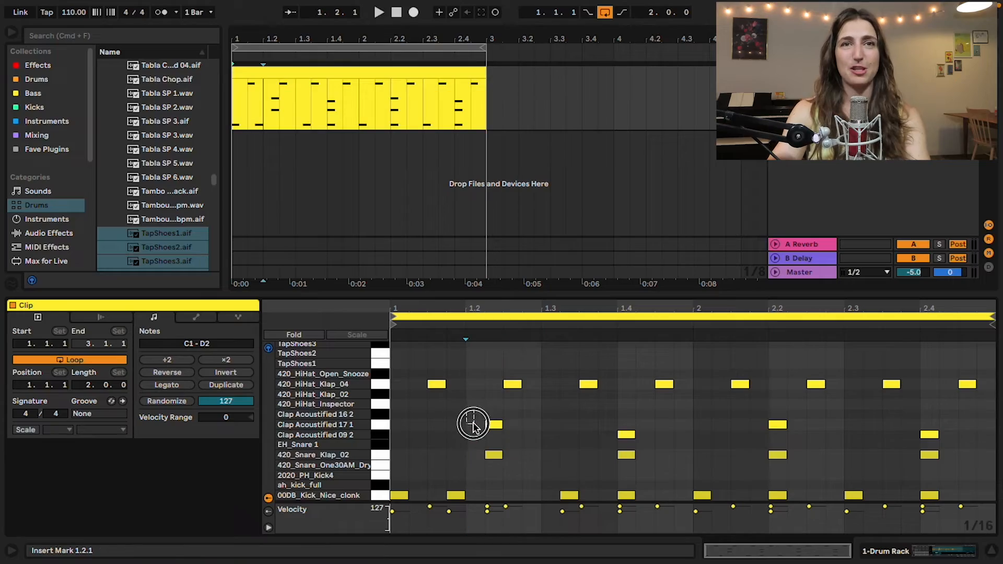
{"action": "left_click_drag", "start_coordinate": [473, 424], "coordinate": [493, 459]}
{"action": "key", "text": "Left"}
{"action": "left_click", "coordinate": [544, 473]}
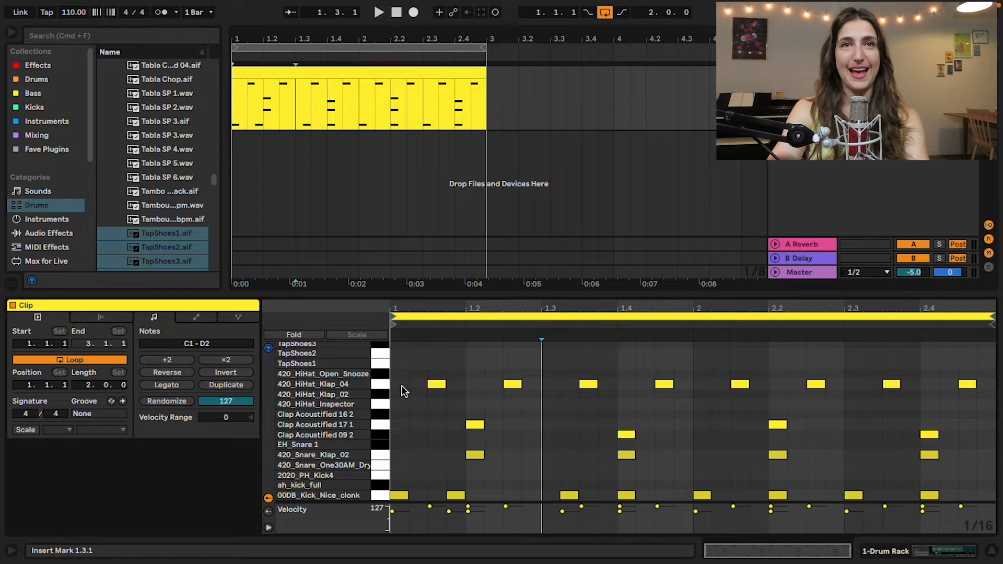
Narrow the grid to 1/32, fill the start of bar 1 with 420_HiHat_Klap_04 hits from 1.1.1 to 1.1.2+, and play the clip
{"action": "left_click", "coordinate": [961, 507]}
{"action": "left_click", "coordinate": [896, 471]}
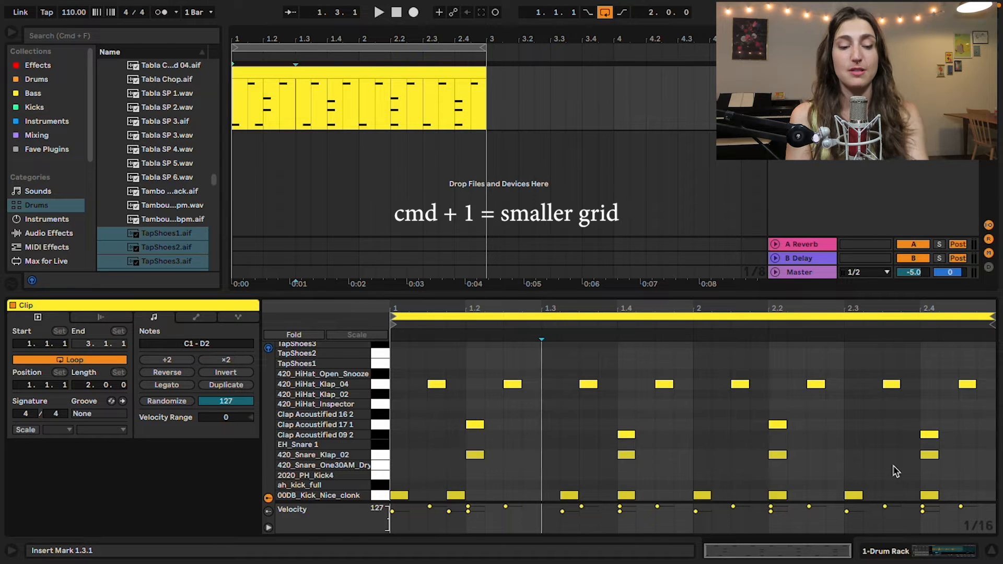
{"action": "key", "text": "super+1"}
{"action": "left_click", "coordinate": [398, 396]}
{"action": "double_click", "coordinate": [395, 386]}
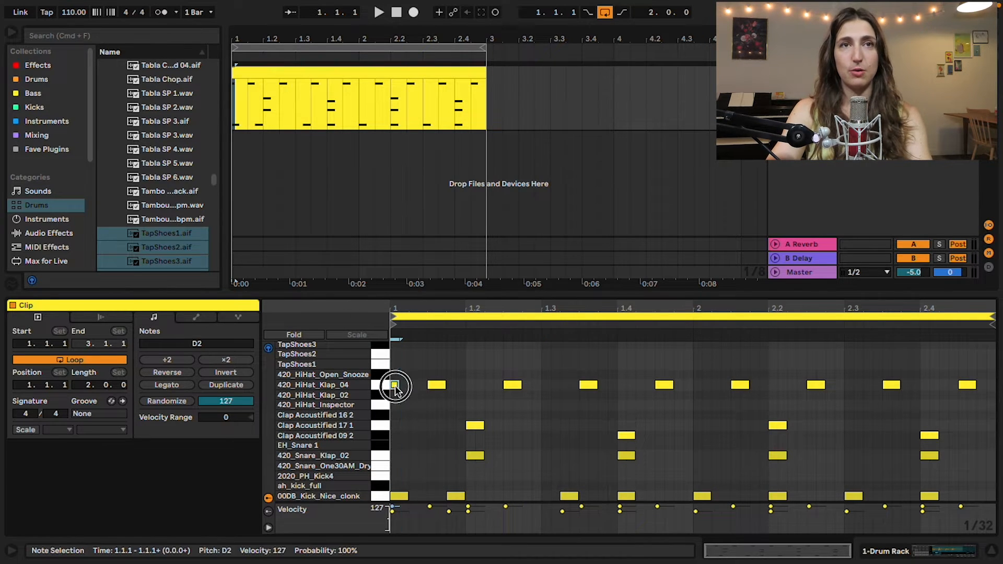
{"action": "double_click", "coordinate": [404, 385]}
{"action": "double_click", "coordinate": [414, 385]}
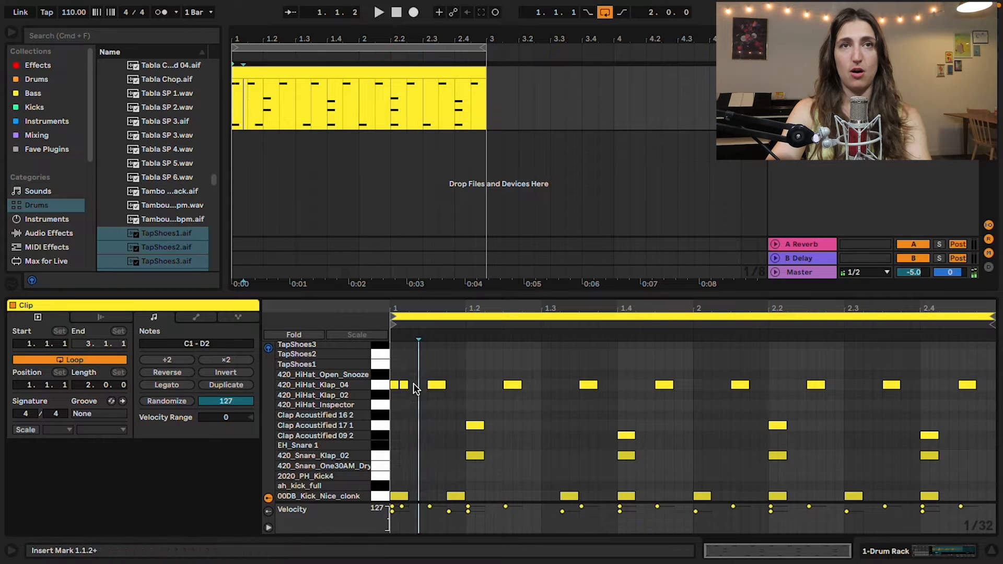
{"action": "double_click", "coordinate": [423, 385]}
{"action": "key", "text": "space"}
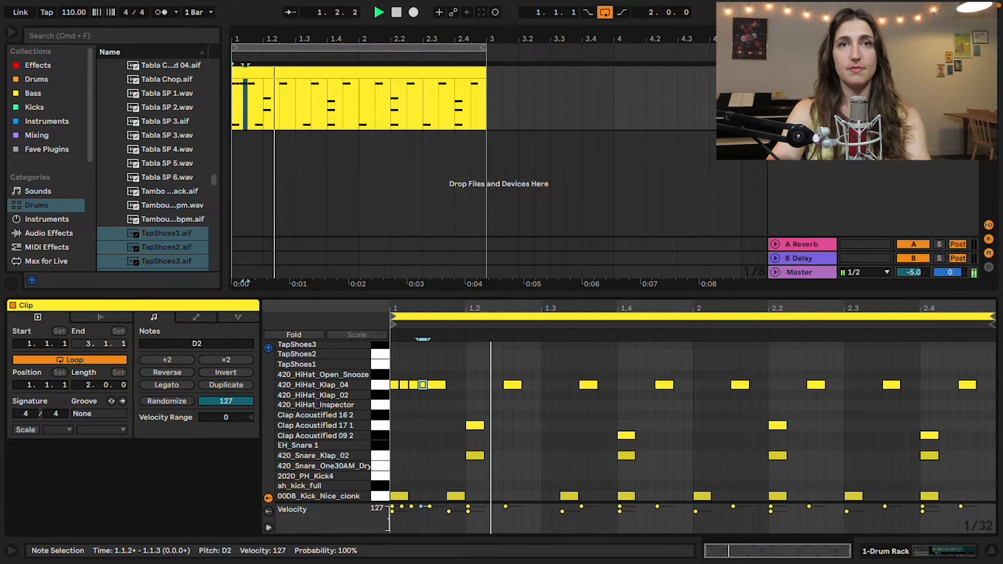
Add 1/32 hi-hat hits at 1.3.4 and 1.3.4+ and at 2.1.1+ and 2.1.2, and play the pattern
{"action": "double_click", "coordinate": [613, 385]}
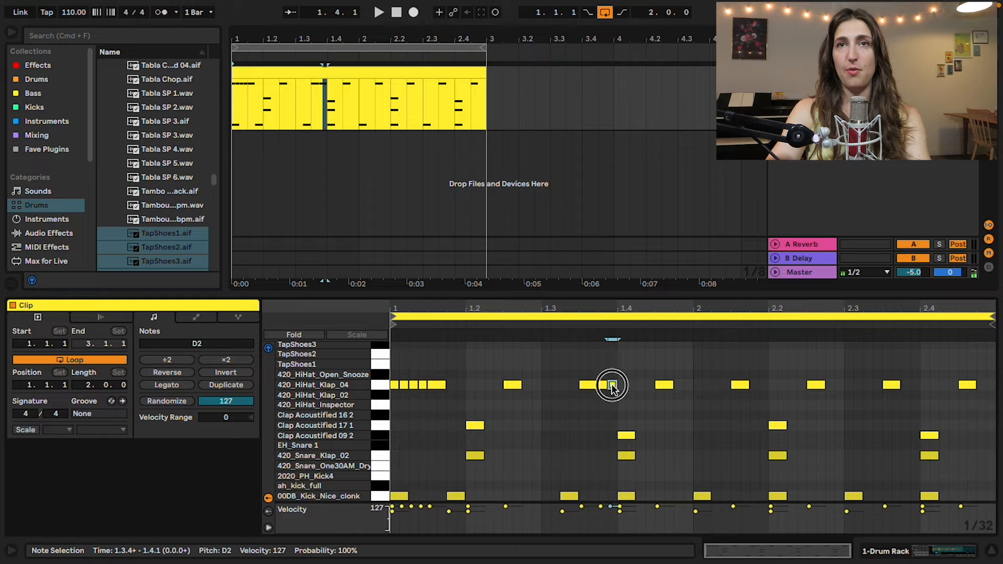
{"action": "double_click", "coordinate": [707, 385]}
{"action": "double_click", "coordinate": [715, 385]}
{"action": "key", "text": "space"}
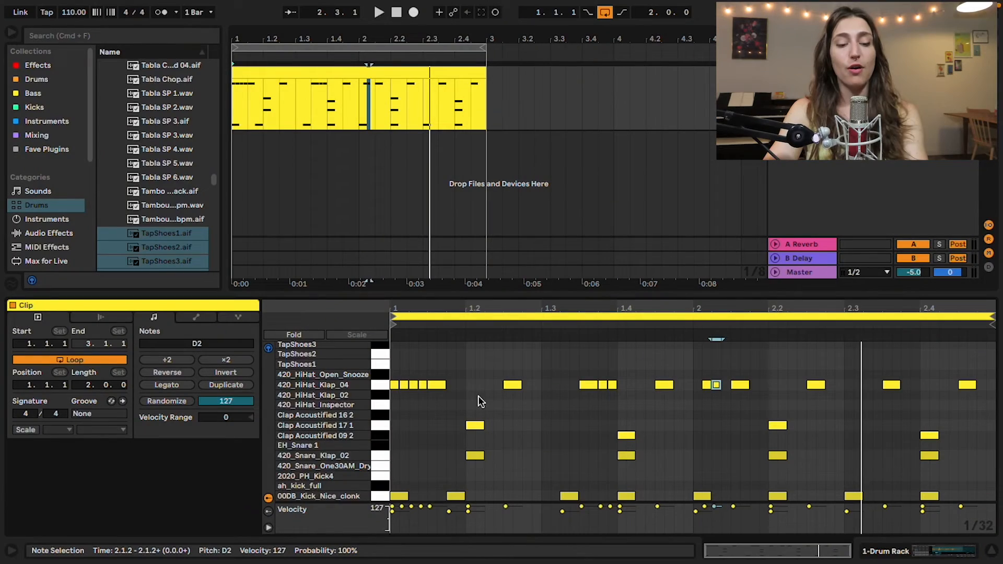
Add 1/8-long 420_HiHat_Klap_04 hits at 1.2.1 and 1.3.1 and 1/4-long hits at 1.4.1 and 2.2.1, and play the pattern
{"action": "key", "text": "super+2"}
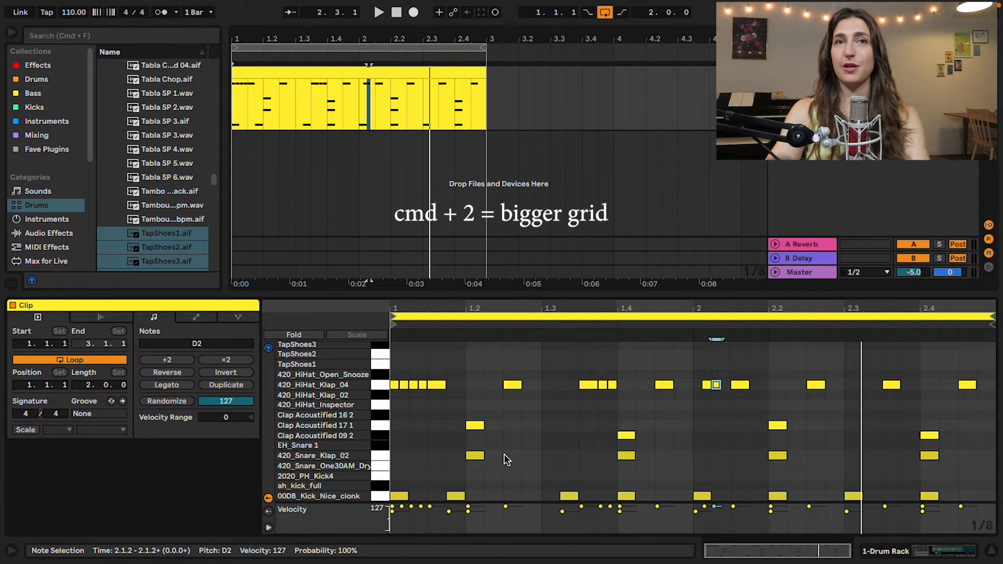
{"action": "double_click", "coordinate": [498, 385]}
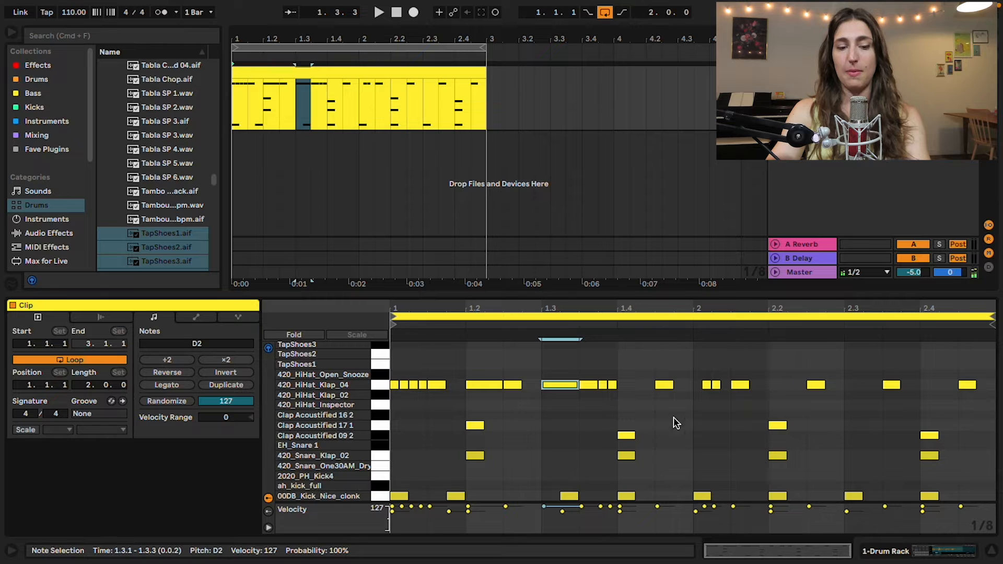
{"action": "key", "text": "super+2"}
{"action": "double_click", "coordinate": [647, 385]}
{"action": "double_click", "coordinate": [782, 385]}
{"action": "key", "text": "space"}
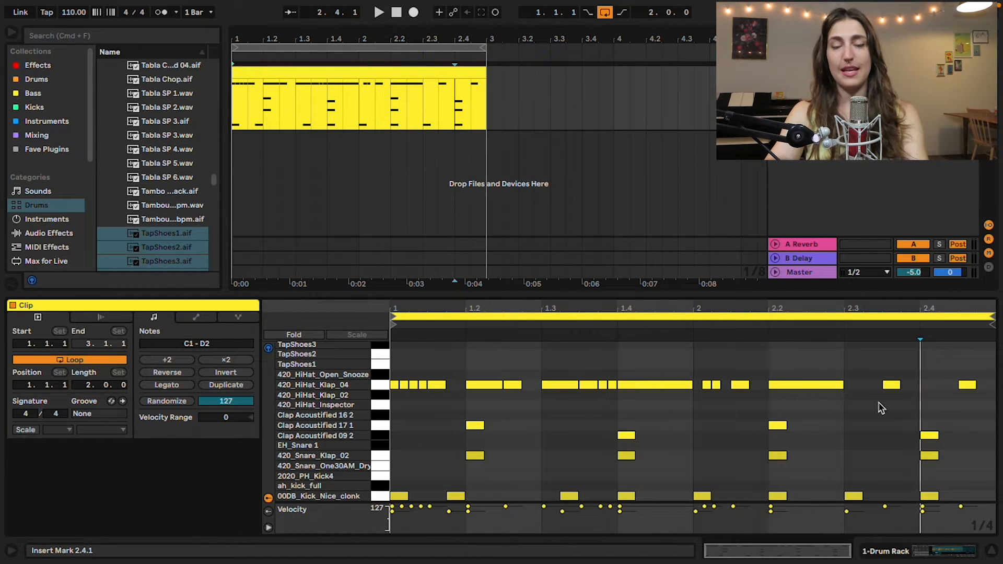
Switch the grid to triplets, mark the span from 2.3.1 to 3.1.1 to show the spacing, and narrow the grid to 1/8T
{"action": "key", "text": "super+3"}
{"action": "left_click", "coordinate": [895, 362]}
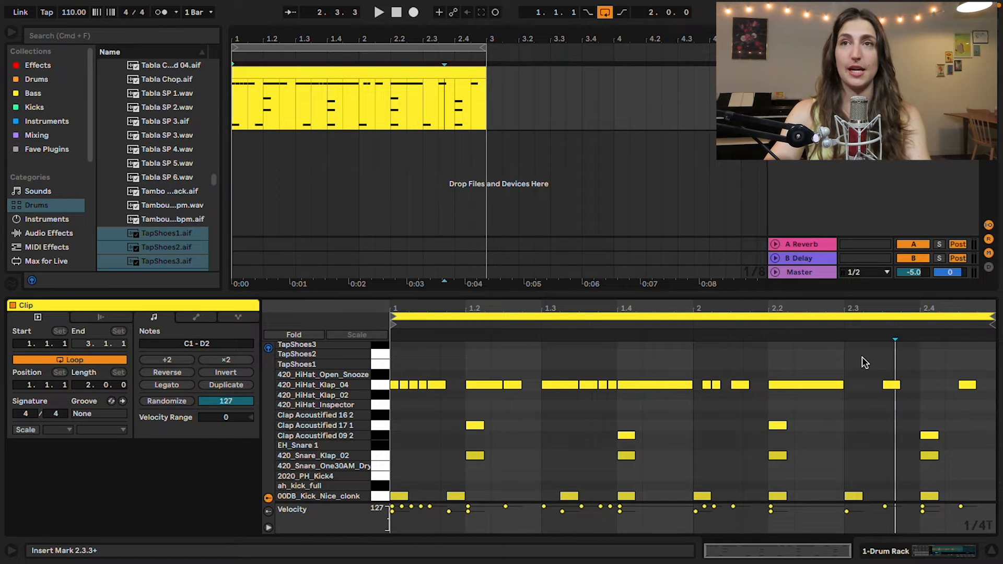
{"action": "left_click", "coordinate": [851, 341]}
{"action": "left_click", "coordinate": [924, 345]}
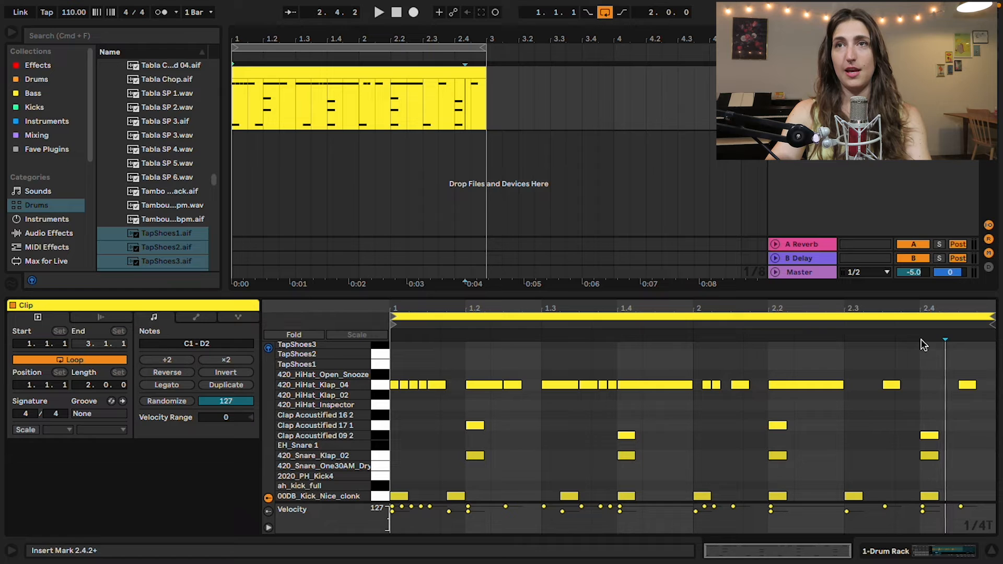
{"action": "left_click_drag", "start_coordinate": [842, 369], "coordinate": [985, 372]}
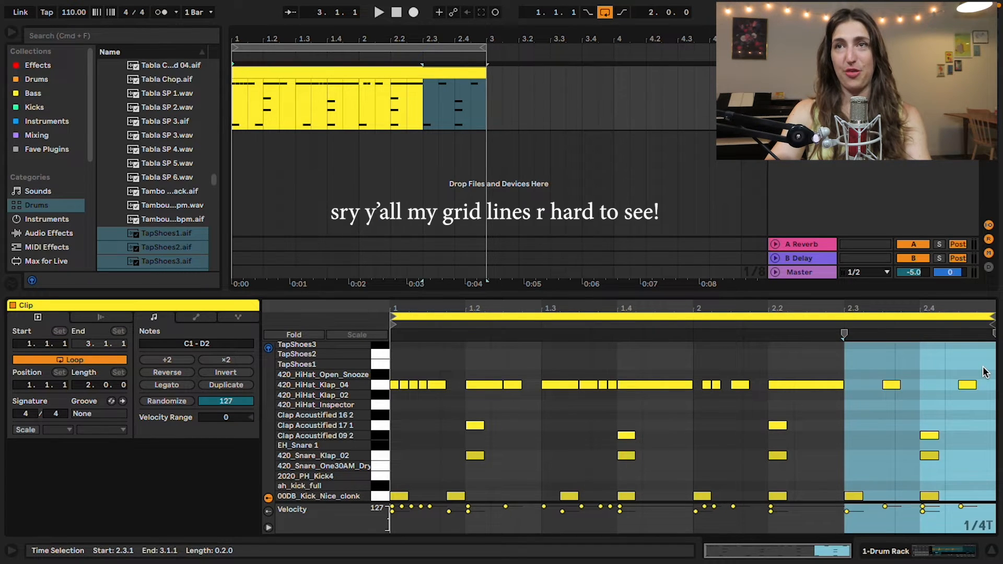
{"action": "left_click", "coordinate": [955, 378]}
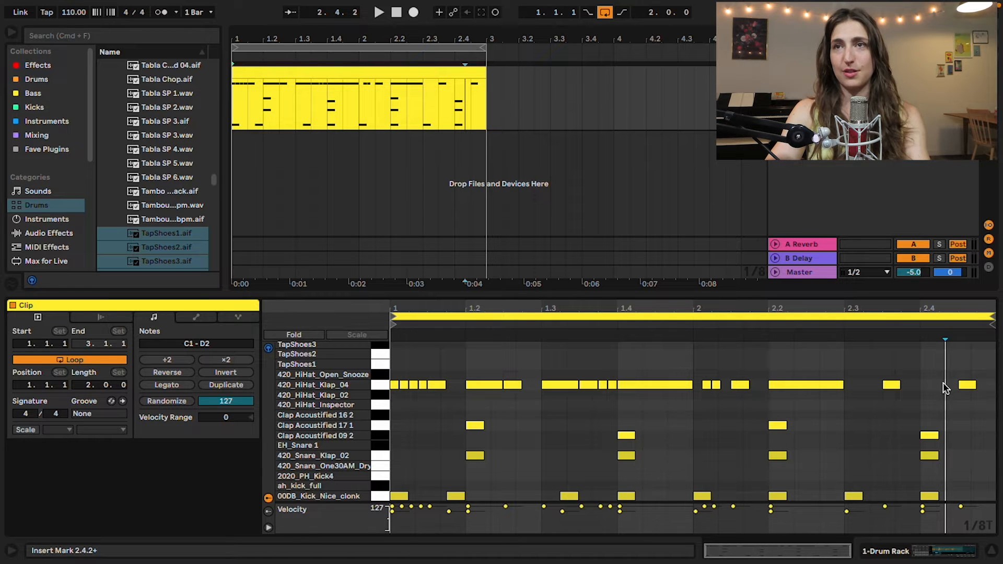
{"action": "left_click", "coordinate": [963, 507]}
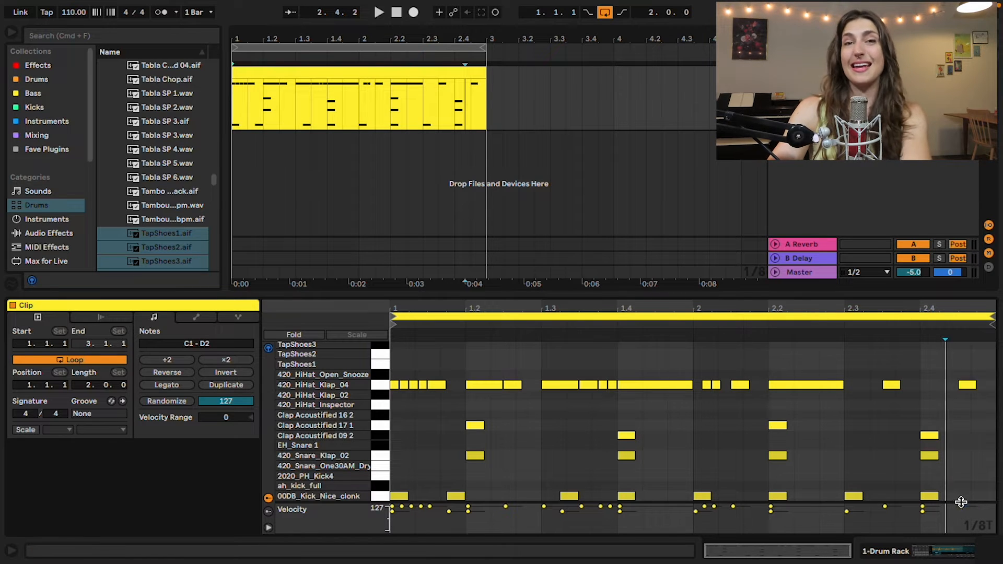
Add a 1/8T-long 420_HiHat_Klap_04 hit at 2.4.1, duplicate it twice to fill the beat with triplets, and play the pattern
{"action": "double_click", "coordinate": [935, 385]}
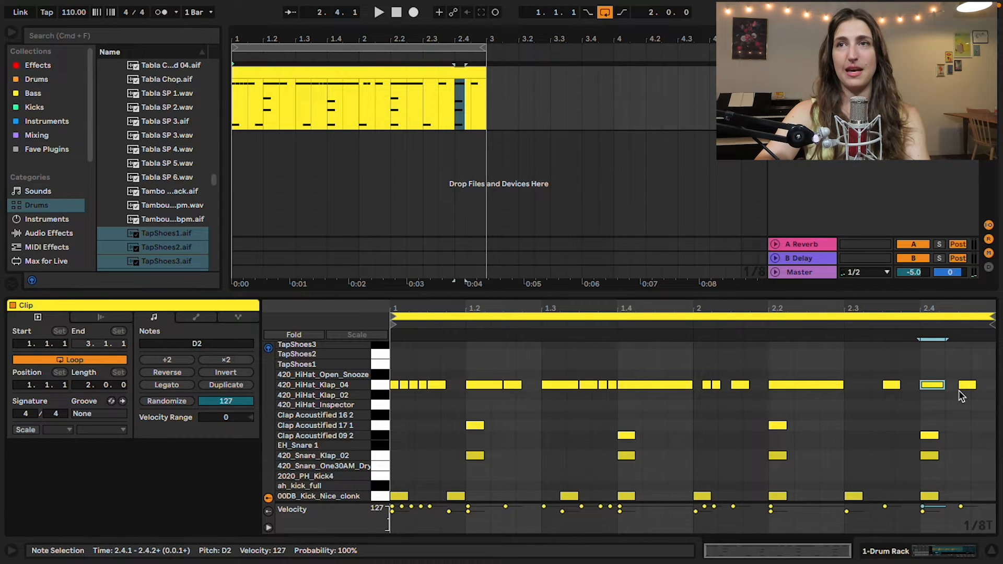
{"action": "key", "text": "super+d"}
{"action": "key", "text": "super+d"}
{"action": "key", "text": "space"}
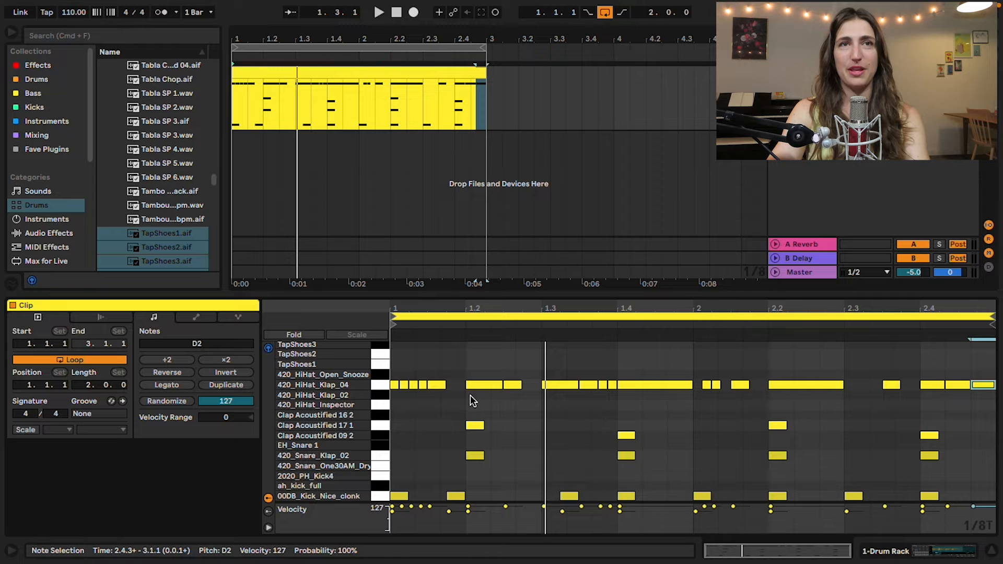
Thin out the bar 1 hi-hats during playback by deleting the hits at 1.1.1+, 1.2.1 and 1.3.1 and adding one at 1.2.2
{"action": "left_click", "coordinate": [420, 374]}
{"action": "key", "text": "space"}
{"action": "left_click", "coordinate": [404, 385]}
{"action": "key", "text": "Delete"}
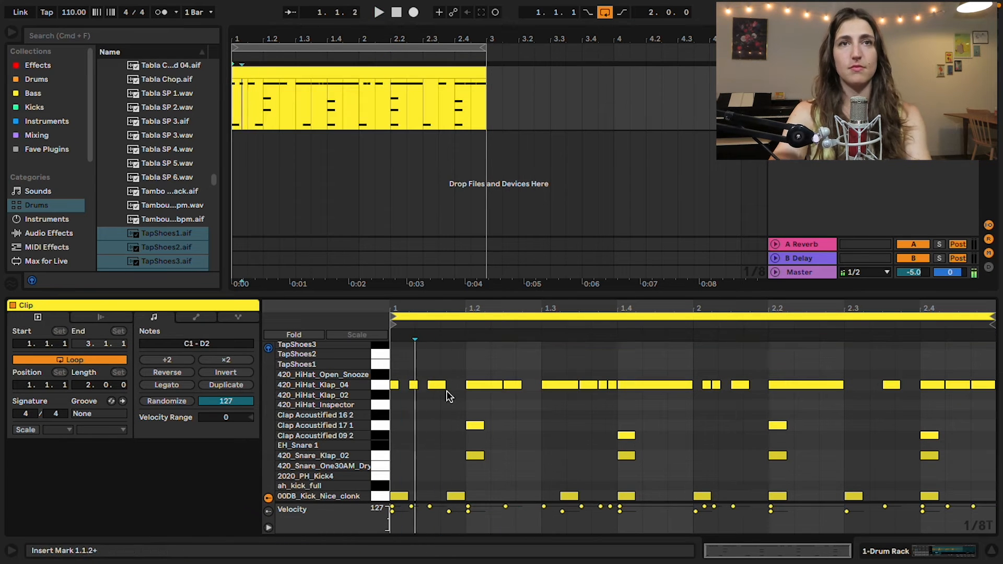
{"action": "left_click", "coordinate": [484, 387]}
{"action": "key", "text": "Delete"}
{"action": "double_click", "coordinate": [486, 388]}
{"action": "left_click", "coordinate": [559, 386]}
{"action": "key", "text": "Delete"}
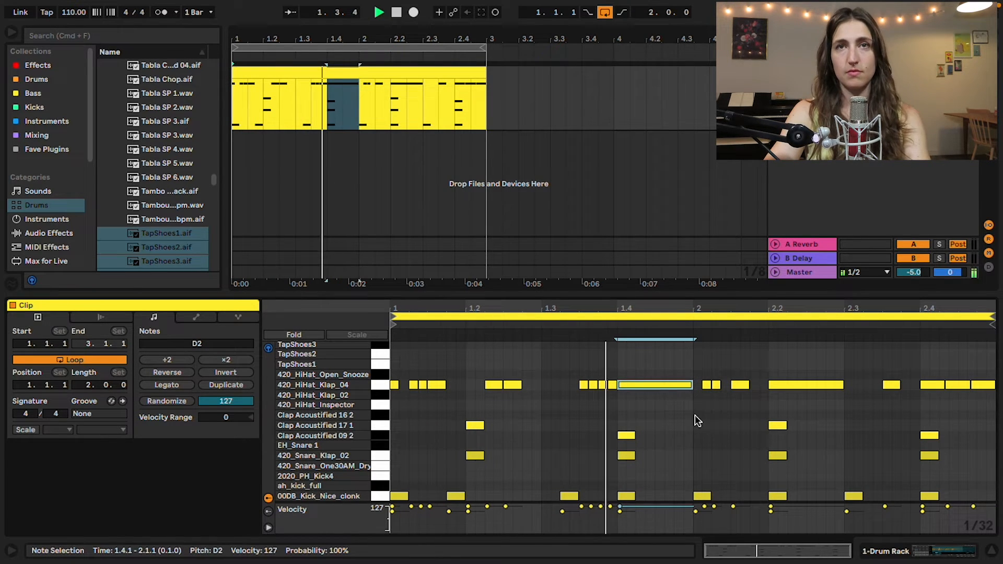
Shorten the hi-hat note at 1.4.1, trying several lengths in 1/32 increments, and leave it ending at 1.4.3+
{"action": "left_click_drag", "start_coordinate": [691, 386], "coordinate": [677, 389]}
{"action": "key", "text": "space"}
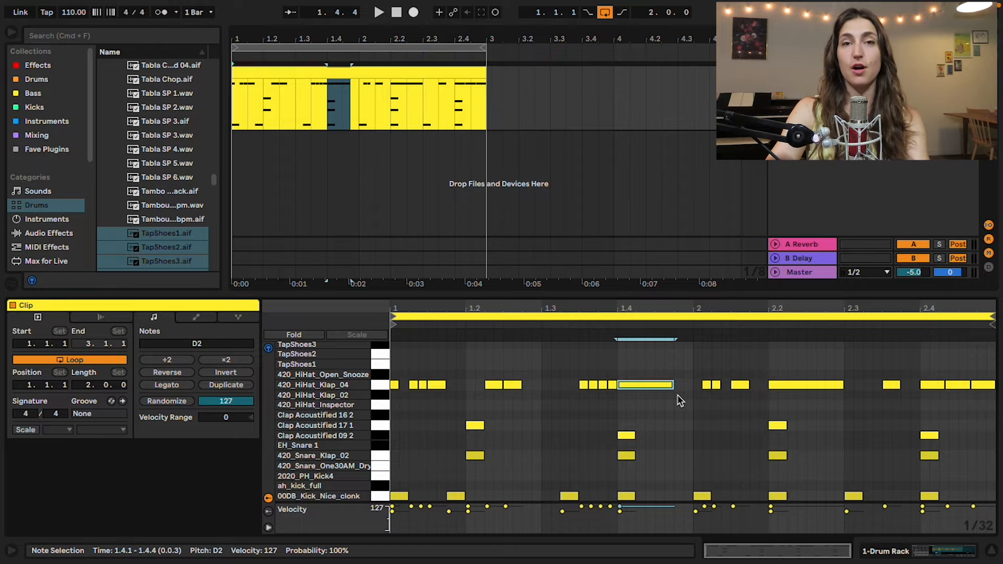
{"action": "key", "text": "shift+Left"}
{"action": "key", "text": "shift+Left"}
{"action": "key", "text": "shift+Left"}
{"action": "key", "text": "shift+Left"}
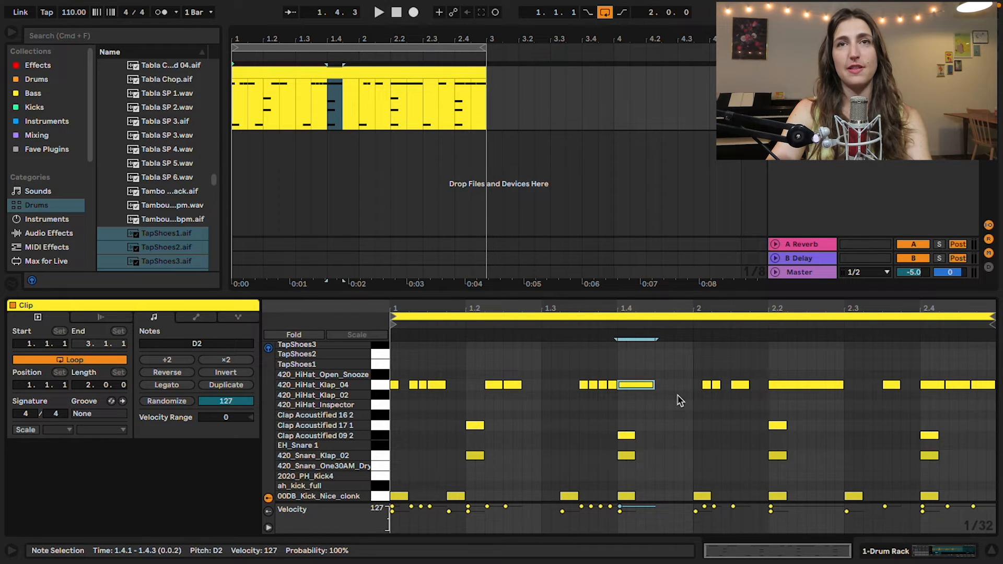
{"action": "key", "text": "shift+Right"}
{"action": "key", "text": "shift+Right"}
{"action": "key", "text": "shift+Right"}
{"action": "key", "text": "shift+Right"}
{"action": "key", "text": "shift+Right"}
{"action": "key", "text": "shift+Right"}
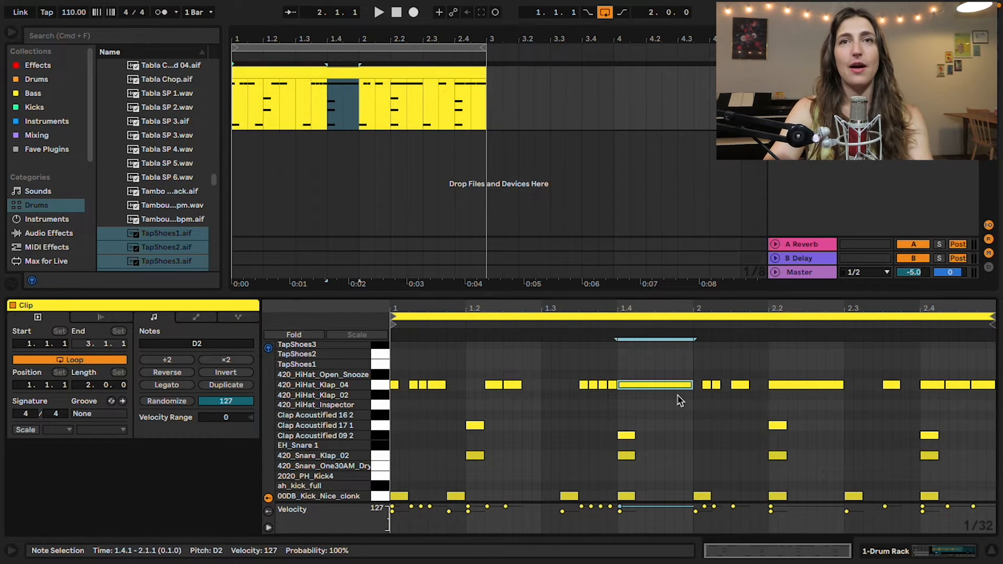
{"action": "key", "text": "shift+Left"}
{"action": "key", "text": "shift+Left"}
{"action": "key", "text": "shift+Left"}
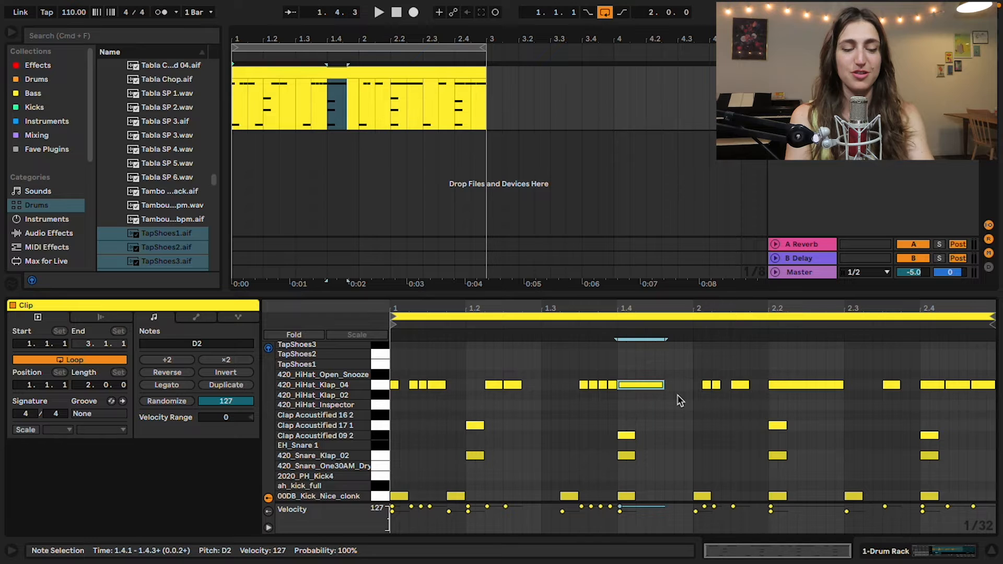
Examine the 420_HiHat_Klap_04 sample in the Drum Rack and return to the clip's notes
{"action": "key", "text": "shift+Tab"}
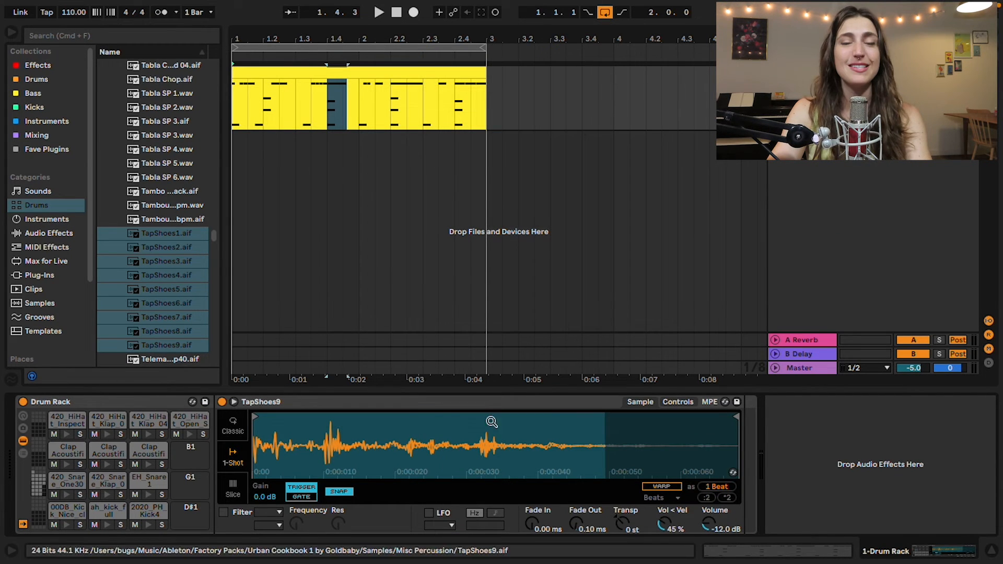
{"action": "key", "text": "space"}
{"action": "left_click", "coordinate": [139, 426]}
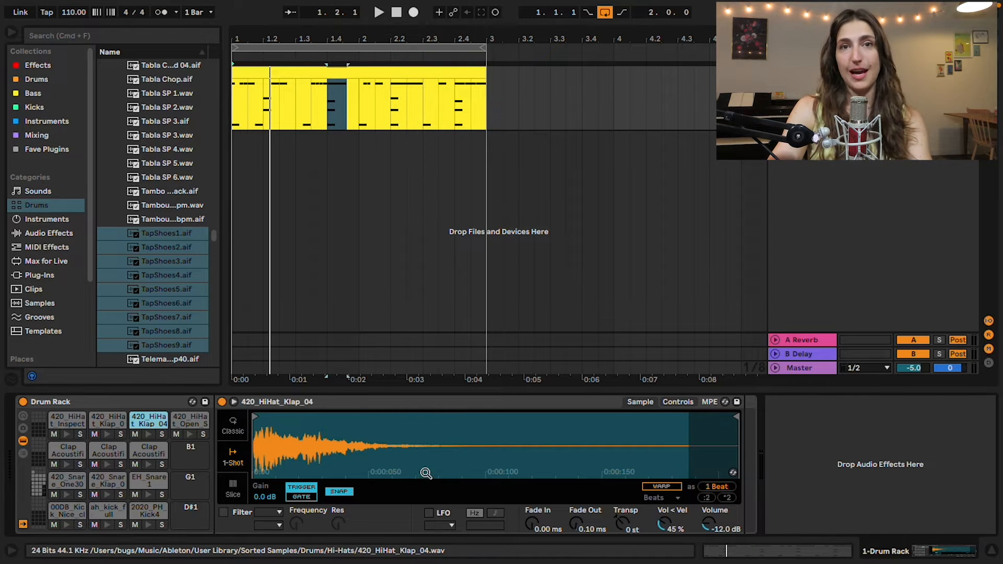
{"action": "double_click", "coordinate": [342, 74]}
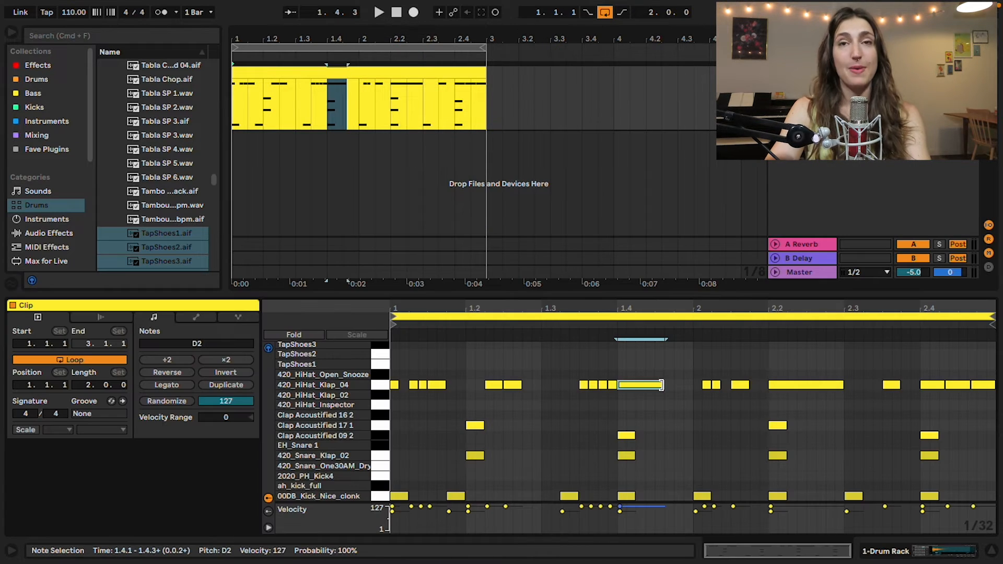
Extend the hi-hat note at 1.4.1 to 1.4.4, check the 420_HiHat_Klap_04 sample's Gate setting, and return to the clip's notes
{"action": "mouse_move", "coordinate": [663, 386]}
{"action": "left_mouse_down"}
{"action": "mouse_move", "coordinate": [630, 382]}
{"action": "mouse_move", "coordinate": [703, 386]}
{"action": "mouse_move", "coordinate": [675, 385]}
{"action": "left_mouse_up"}
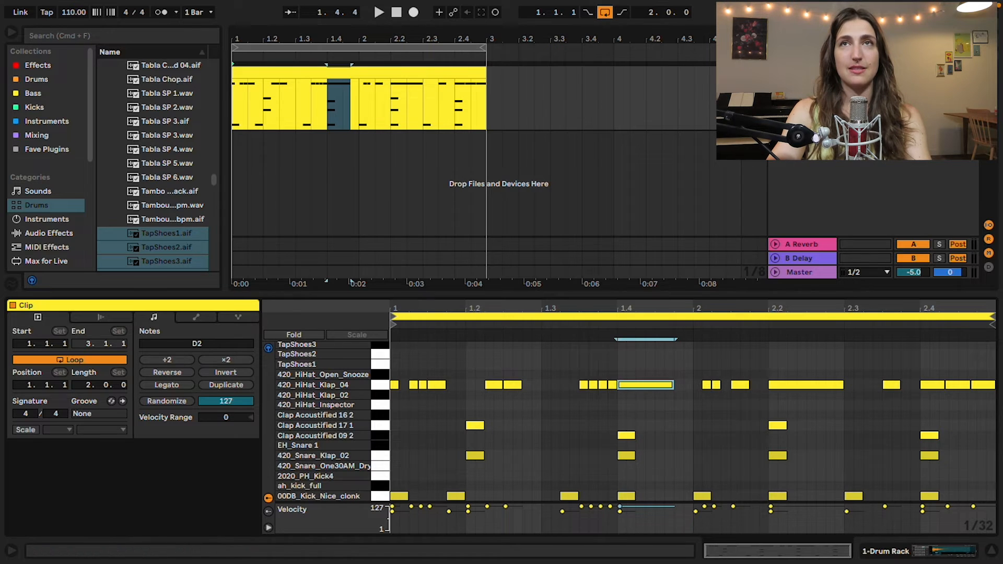
{"action": "key", "text": "shift+Tab"}
{"action": "left_click", "coordinate": [302, 497]}
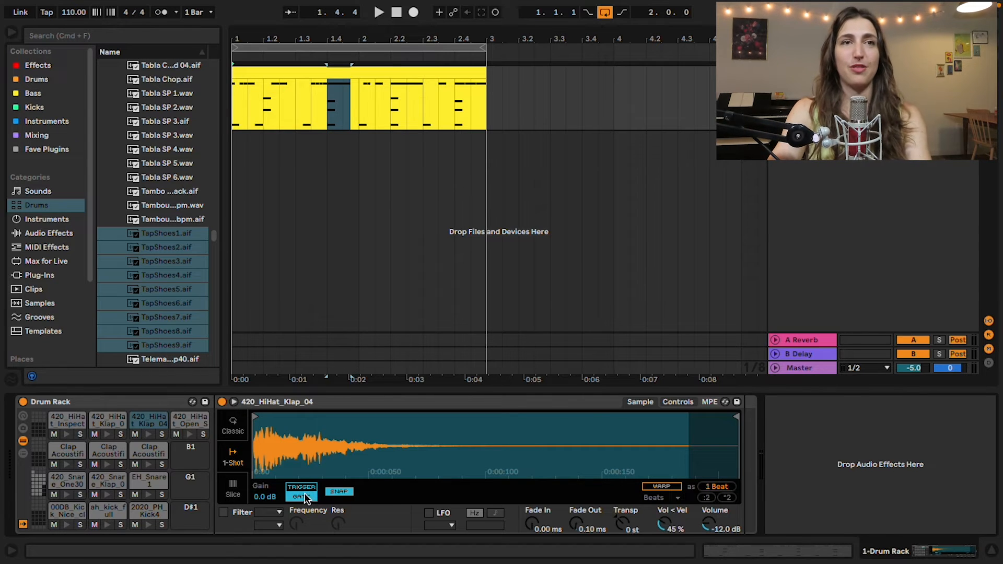
{"action": "key", "text": "shift+Tab"}
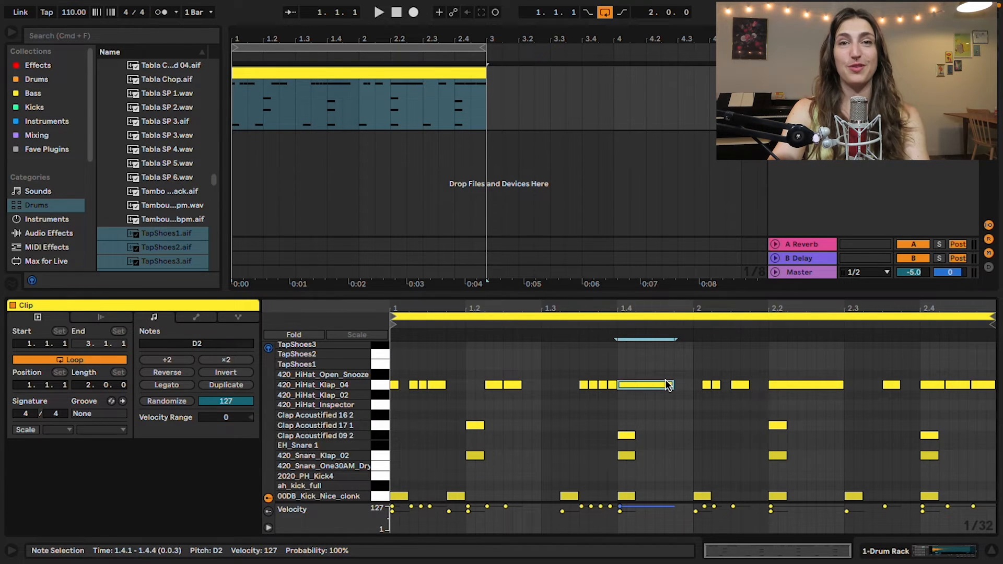
Rework the hi-hats during playback: add a hit at 1.4.4, remove the one at 2.1.1+, and end the 2.2.1 note at 2.2.3
{"action": "key", "text": "space"}
{"action": "double_click", "coordinate": [683, 387]}
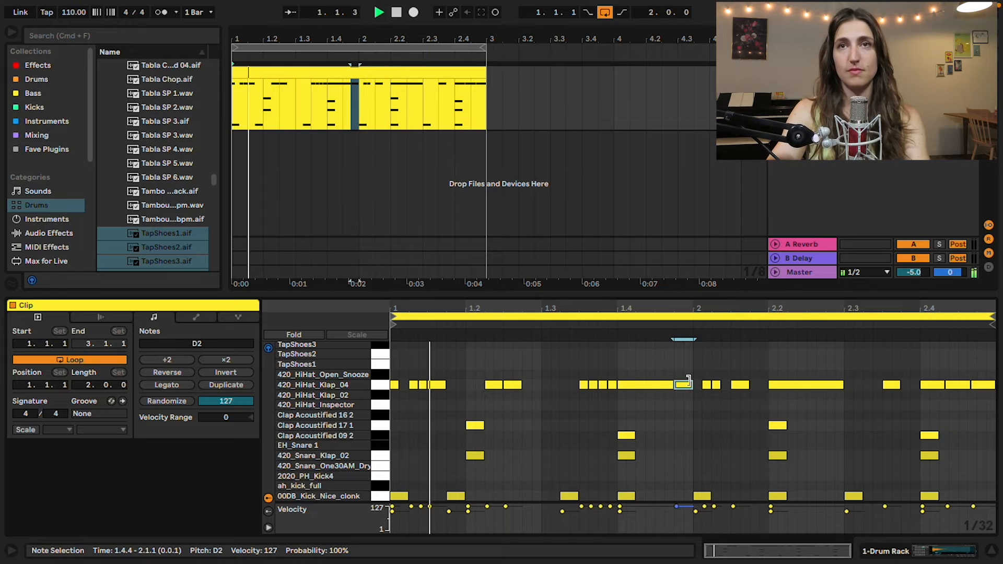
{"action": "double_click", "coordinate": [707, 386]}
{"action": "left_click_drag", "start_coordinate": [843, 385], "coordinate": [807, 385]}
Rearrange bar 2's kicks to 2.1.1, 2.1.4, 2.2.2, 2.2.3 and 2.3.4, set a three-hit hi-hat triplet from 2.4.3, and play the pattern
{"action": "left_click_drag", "start_coordinate": [648, 481], "coordinate": [394, 499]}
{"action": "key", "text": "super+d"}
{"action": "left_click_drag", "start_coordinate": [955, 379], "coordinate": [979, 387]}
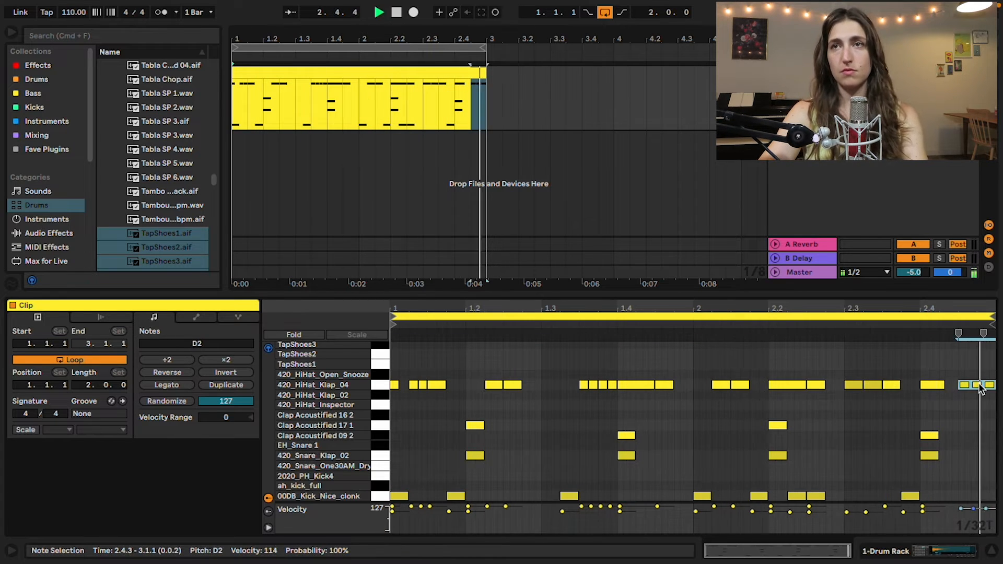
{"action": "key", "text": "space"}
{"action": "left_click", "coordinate": [876, 359]}
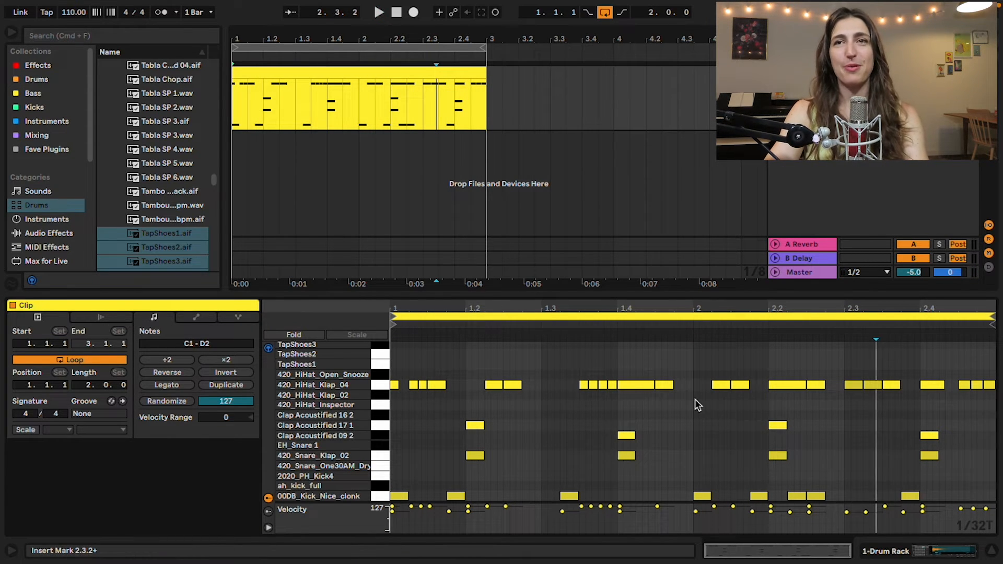
{"action": "key", "text": "space"}
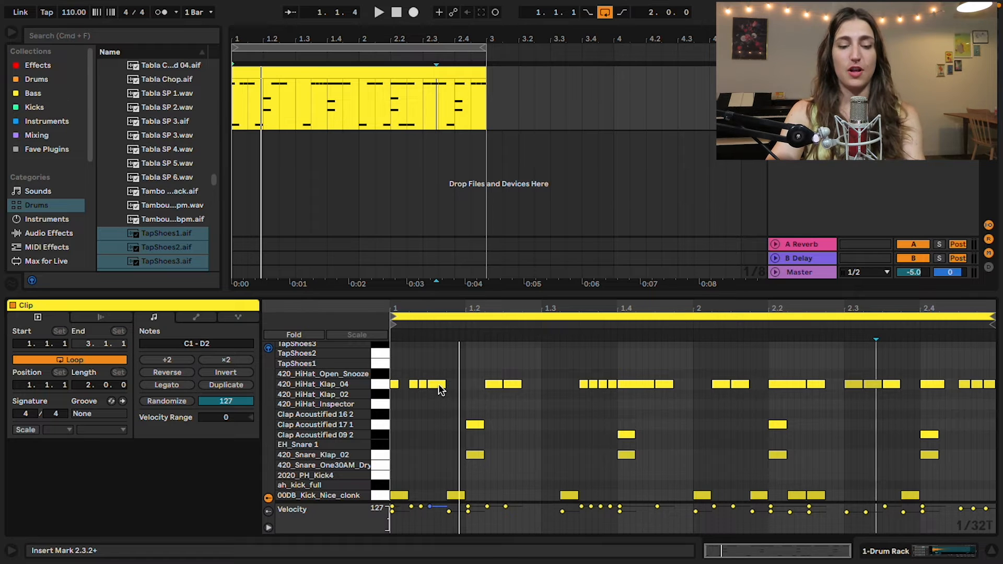
Lower the velocity of the hi-hat hits at 1.1.3 and 1.2.3, setting the one at 1.2.3 to 32
{"action": "left_click", "coordinate": [437, 384]}
{"action": "left_click_drag", "start_coordinate": [437, 384], "coordinate": [437, 376]}
{"action": "left_click_drag", "start_coordinate": [512, 384], "coordinate": [512, 419]}
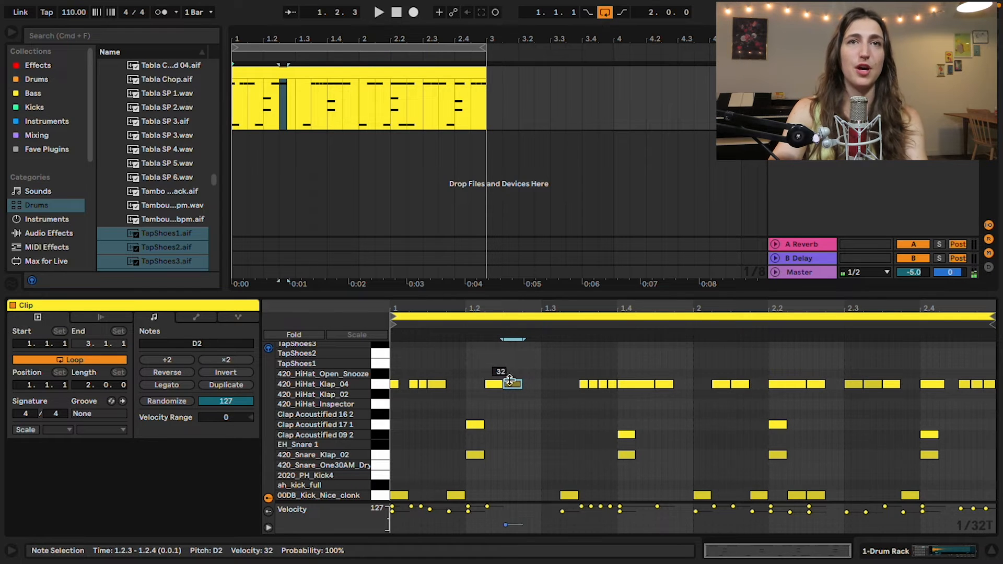
Add a 420_HiHat_Open_Snooze hit at 1.2.4 and extend it to 1.3.1
{"action": "double_click", "coordinate": [526, 374]}
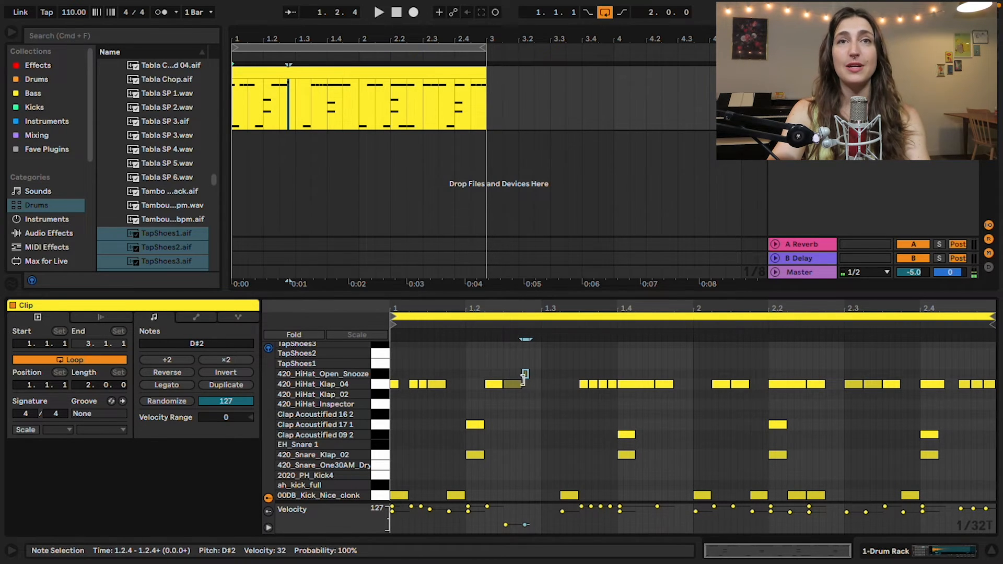
{"action": "left_click_drag", "start_coordinate": [526, 374], "coordinate": [541, 373]}
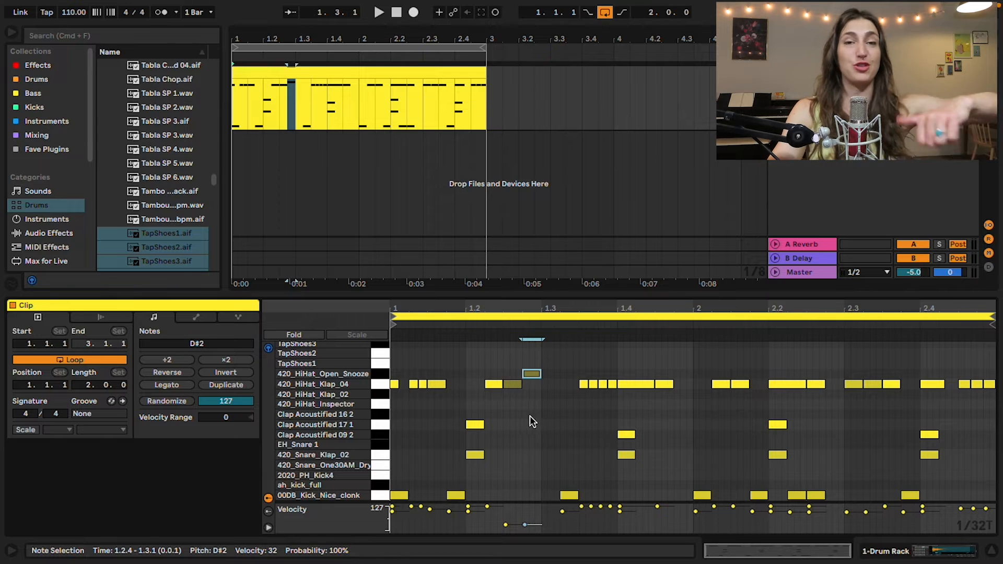
Try TapShoes1 hits just after 1.3.1 and at 1.3.2+, then clear them along with the open hi-hat hit at 1.2.4
{"action": "double_click", "coordinate": [552, 363]}
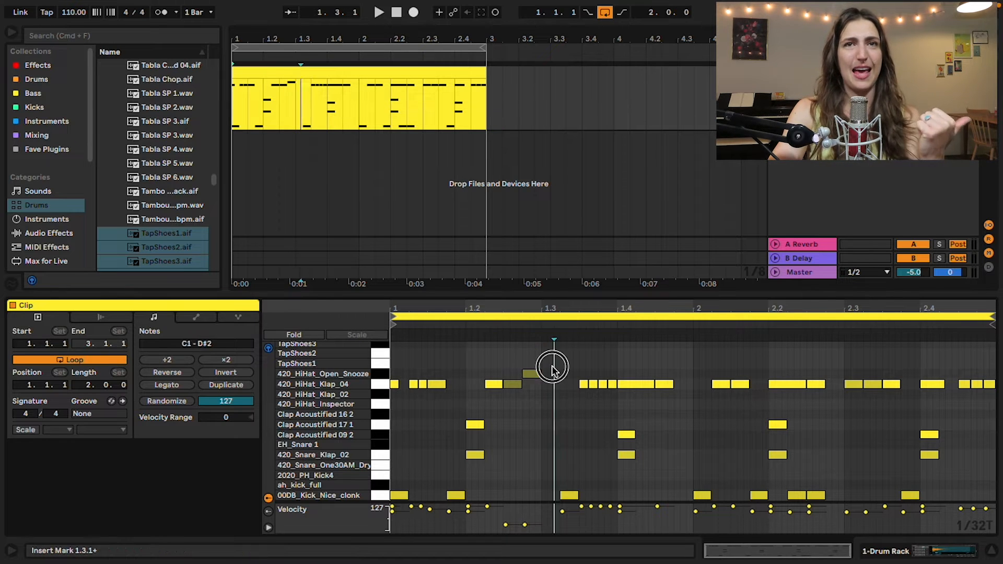
{"action": "left_click_drag", "start_coordinate": [551, 363], "coordinate": [559, 363]}
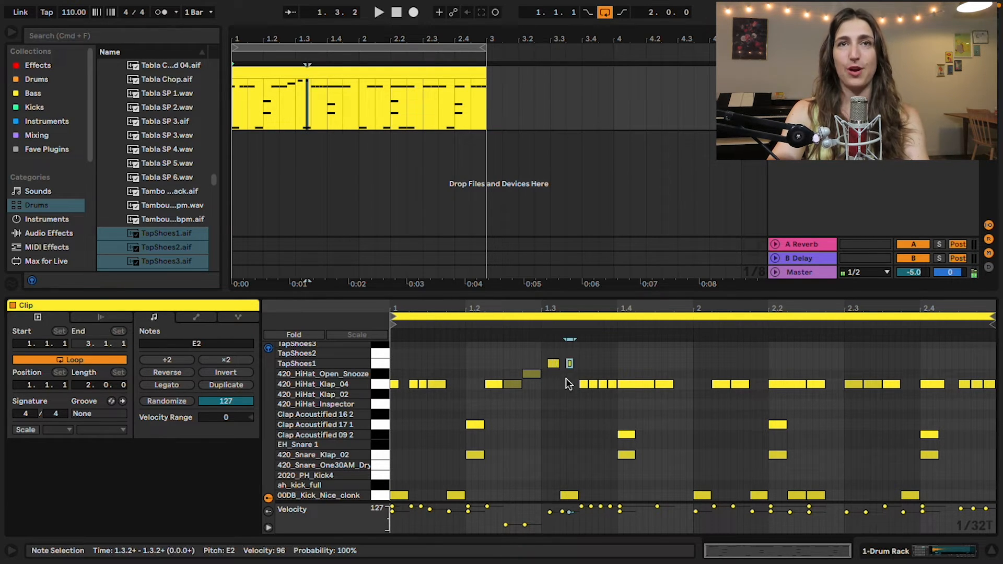
{"action": "left_click", "coordinate": [569, 363]}
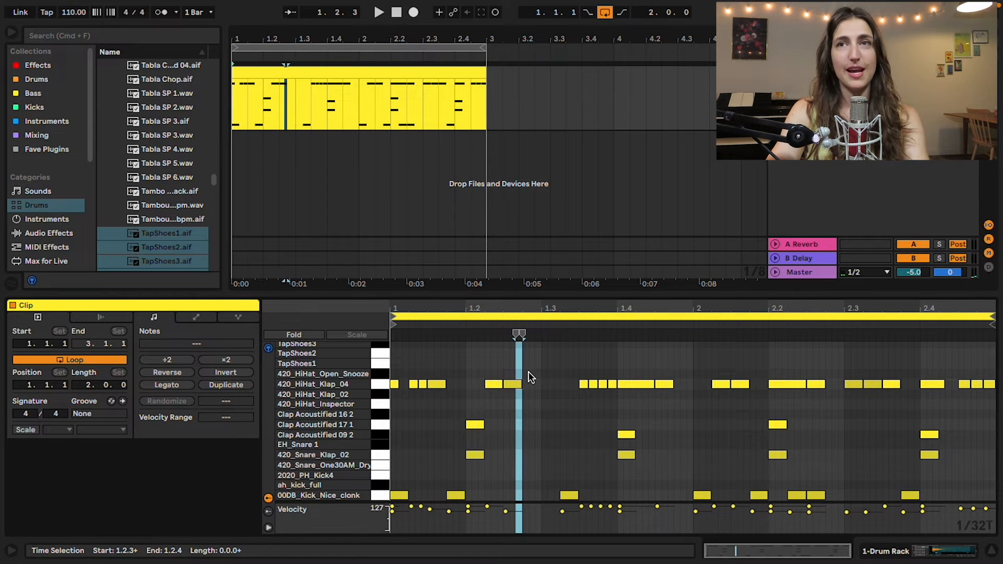
{"action": "left_click", "coordinate": [528, 372]}
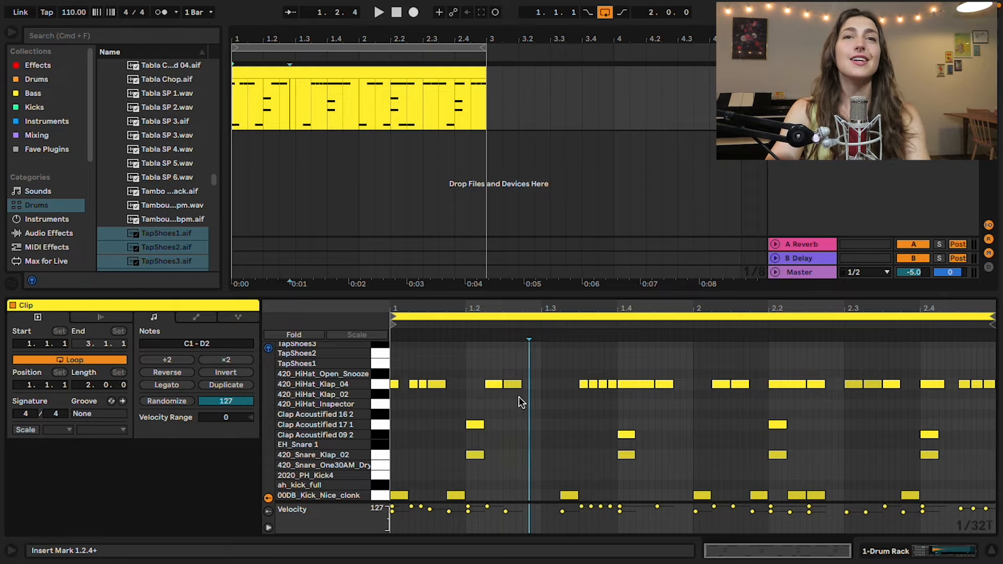
Lower the velocities of the hi-hat at 1.3.4+ and the clap at 1.2.1, and raise the 1.2.1 snare's velocity
{"action": "left_click", "coordinate": [594, 383]}
{"action": "left_click_drag", "start_coordinate": [594, 384], "coordinate": [612, 406]}
{"action": "left_click_drag", "start_coordinate": [564, 511], "coordinate": [564, 511]}
{"action": "left_click", "coordinate": [467, 508]}
{"action": "left_click_drag", "start_coordinate": [468, 507], "coordinate": [468, 510]}
{"action": "left_click", "coordinate": [473, 518]}
{"action": "left_click_drag", "start_coordinate": [469, 517], "coordinate": [468, 513]}
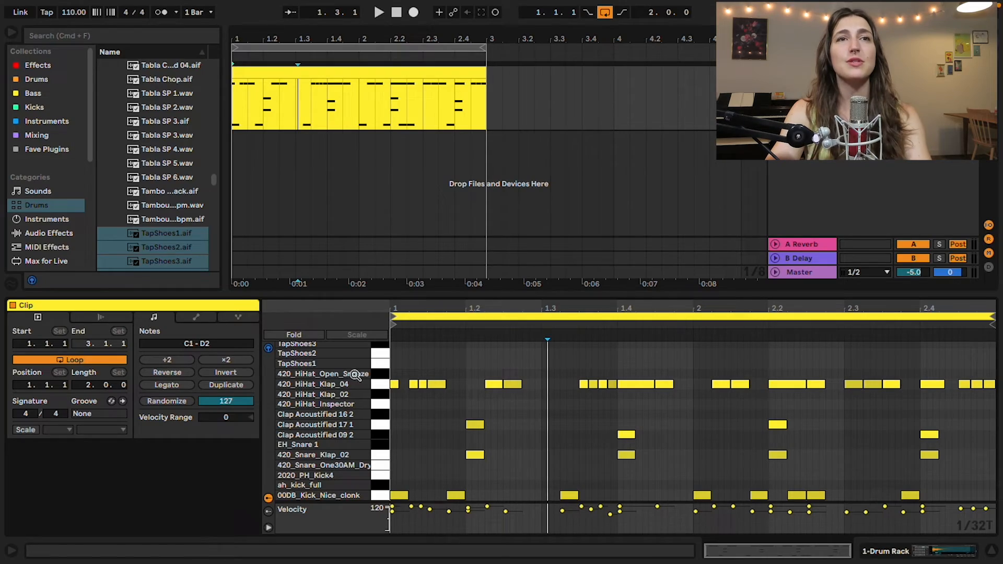
Randomize the velocities of all 420_HiHat_Klap_04 notes by an amount of 8 and play the pattern
{"action": "left_click", "coordinate": [381, 385]}
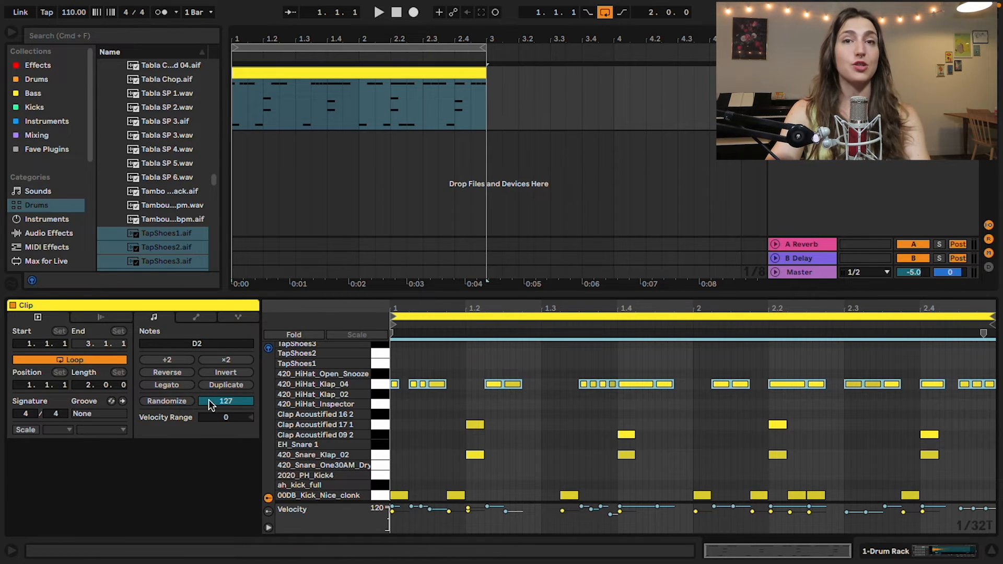
{"action": "left_click_drag", "start_coordinate": [218, 399], "coordinate": [217, 421]}
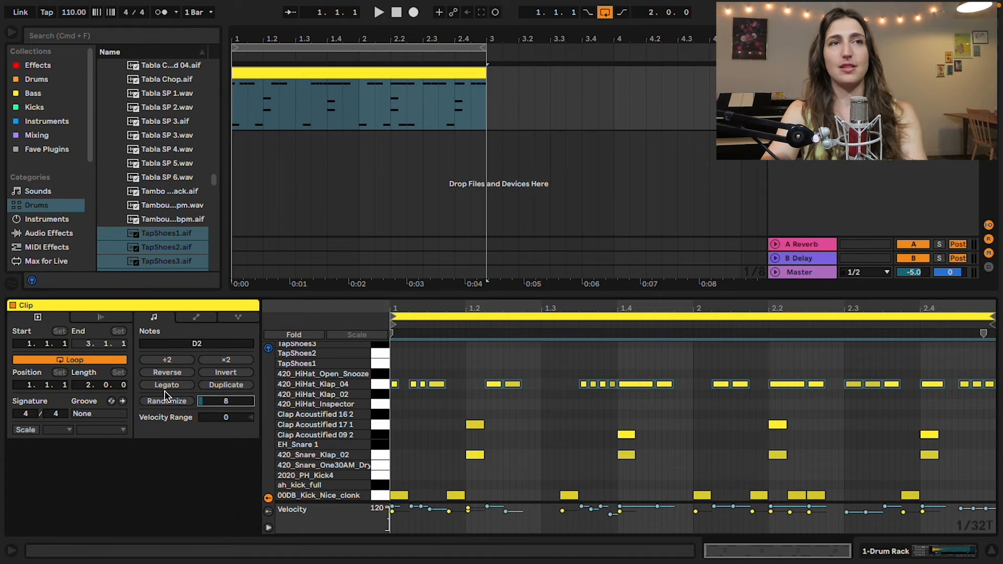
{"action": "left_click", "coordinate": [183, 401]}
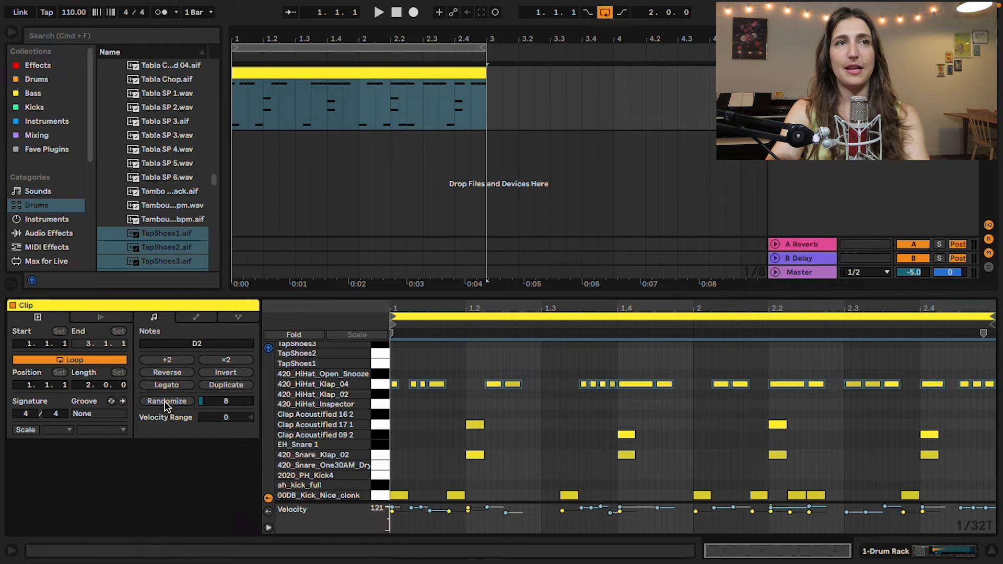
{"action": "key", "text": "space"}
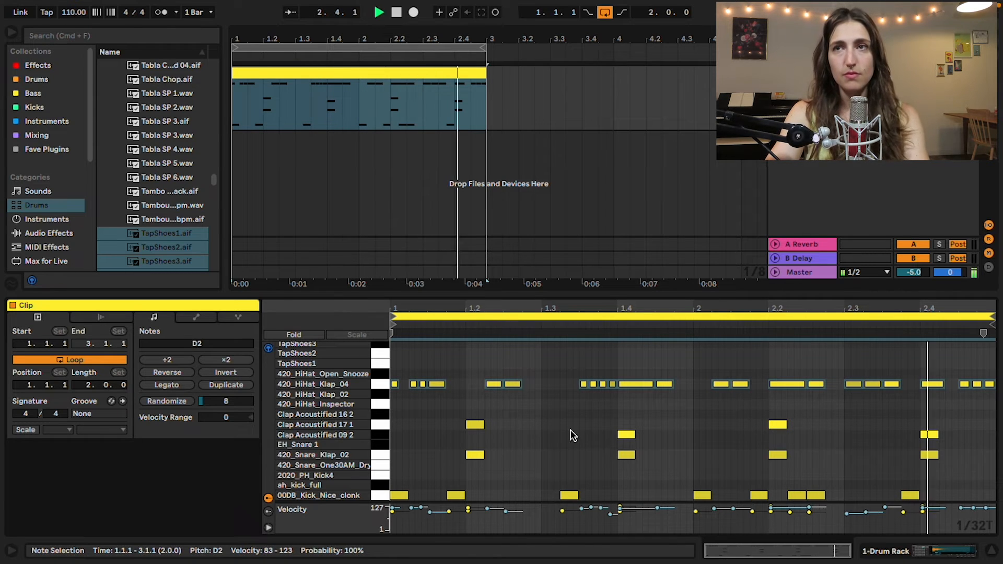
Add a 420_Snare_One30AM_Dry hit at 2.4.3 and move the Klap_04 hits at 1.1.2+, 1.3.3+, 1.3.4+, 2.1.3, 2.2.3 and 2.3.3 to 420_HiHat_Klap_02
{"action": "scroll", "coordinate": [940, 426], "scroll_direction": "up", "scroll_amount": 3}
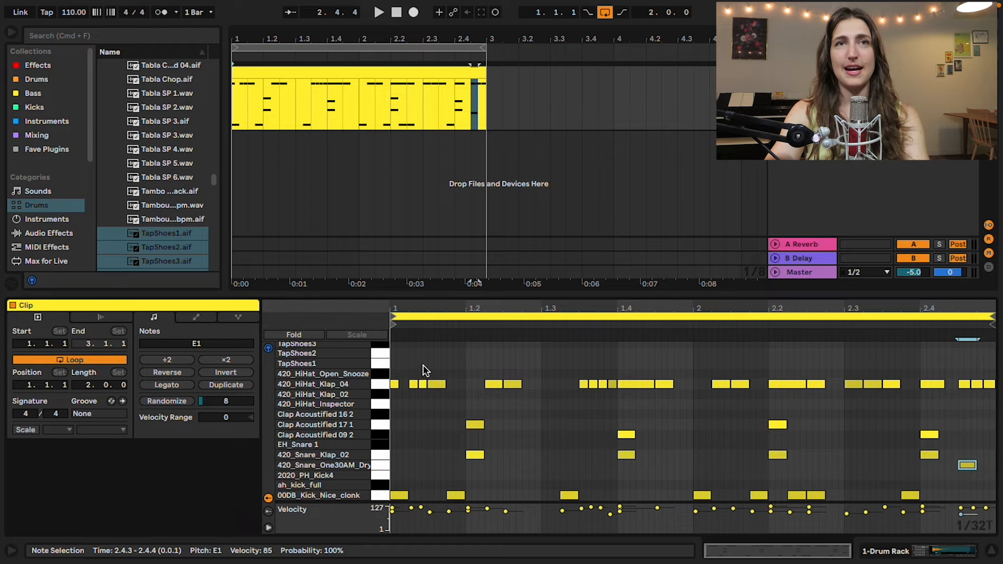
{"action": "left_click", "coordinate": [423, 384]}
{"action": "left_click", "coordinate": [593, 384], "text": "shift"}
{"action": "left_click", "coordinate": [612, 384], "text": "shift"}
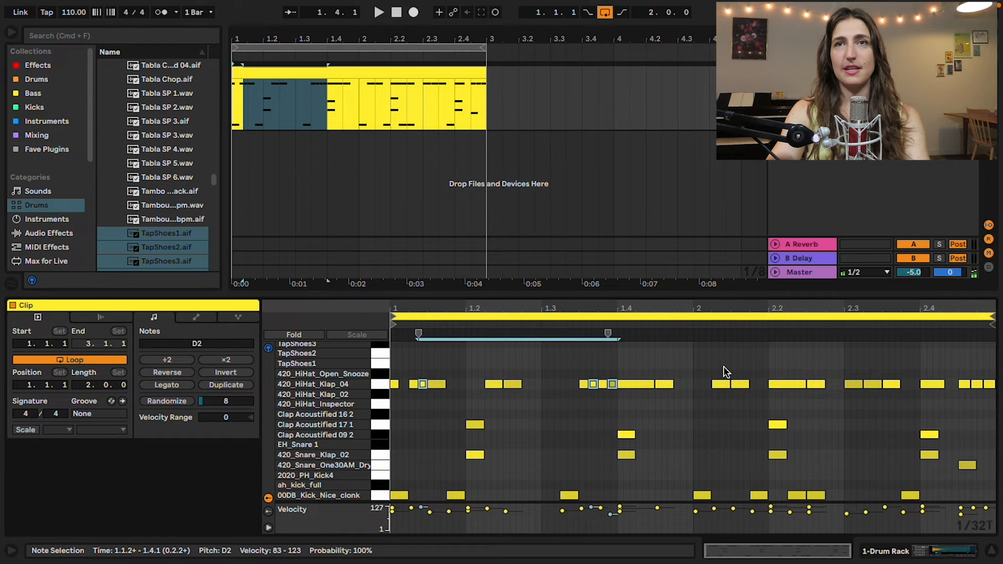
{"action": "left_click", "coordinate": [740, 384], "text": "shift"}
{"action": "left_click", "coordinate": [816, 384], "text": "shift"}
{"action": "left_click", "coordinate": [891, 384], "text": "shift"}
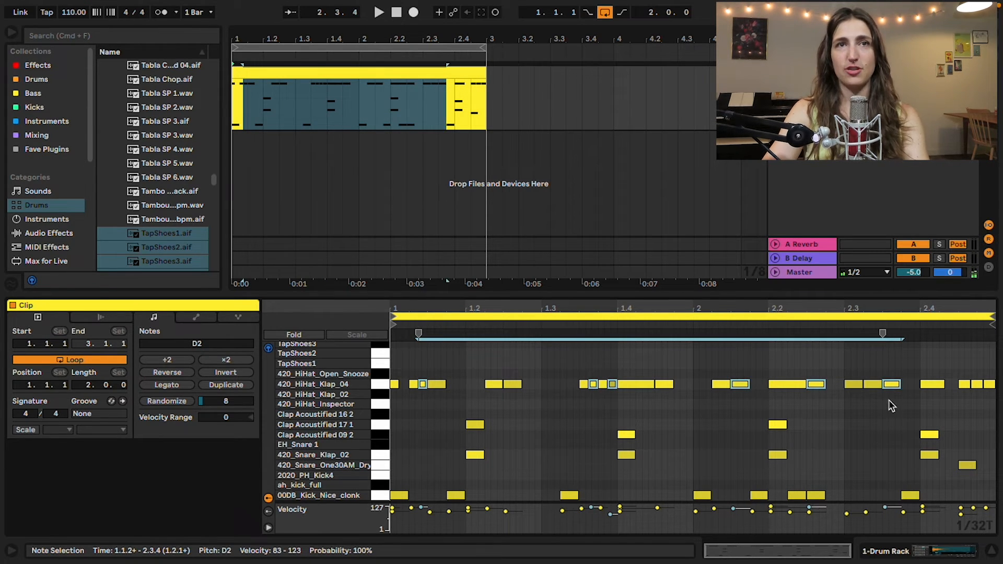
{"action": "key", "text": "Down"}
Move the Klap_04 hi-hats at 1.2.2 and 1.4.3 and the middle hit of the closing triplet to 420_HiHat_Inspector
{"action": "left_click", "coordinate": [492, 384]}
{"action": "left_click", "coordinate": [663, 384], "text": "shift"}
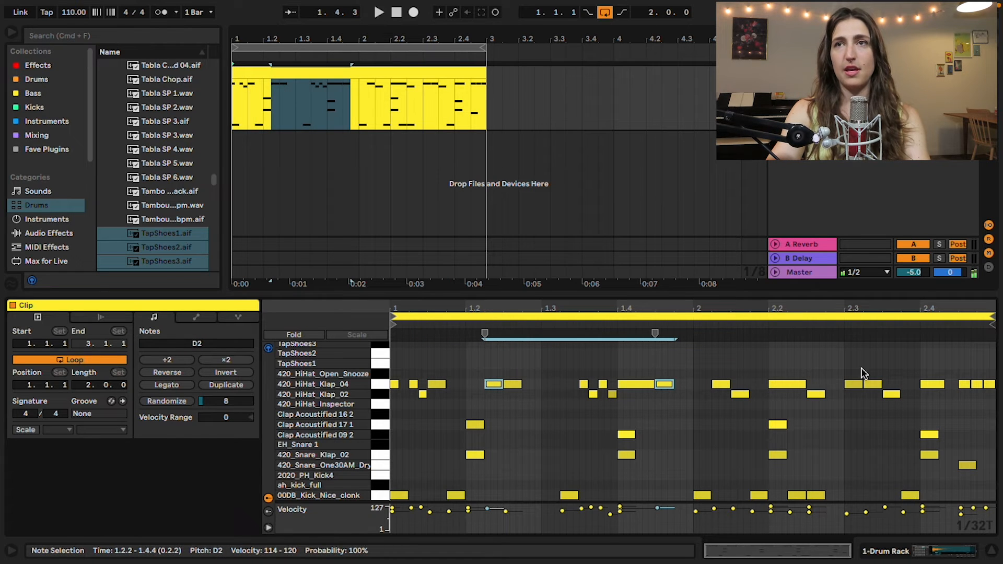
{"action": "left_click", "coordinate": [973, 384], "text": "shift"}
{"action": "key", "text": "Down"}
{"action": "key", "text": "Down"}
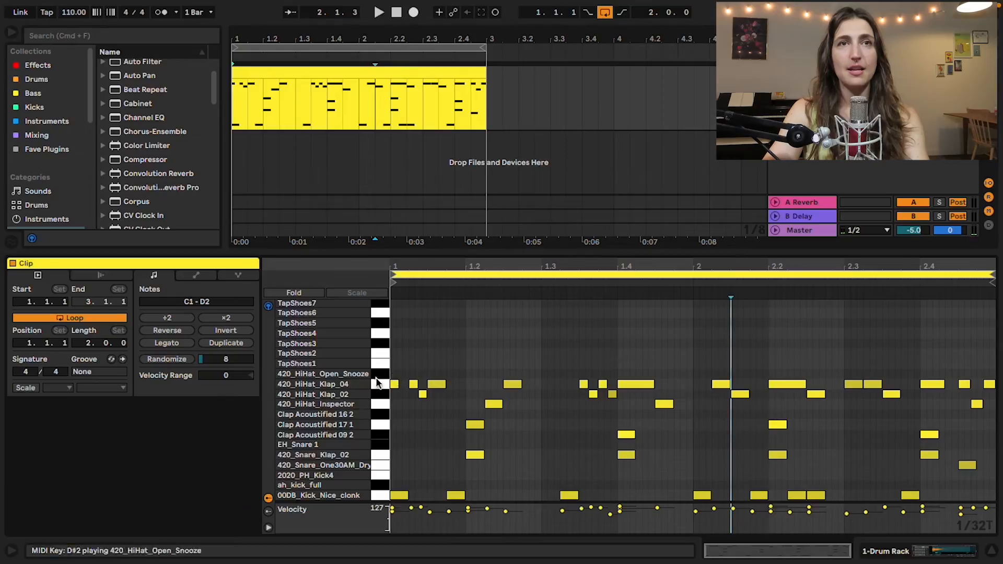
Move the 420_Snare_Klap_02 hits at 1.4.1 and 2.4.1 to 420_Snare_One30AM_Dry and play the pattern
{"action": "left_click", "coordinate": [630, 456]}
{"action": "left_click", "coordinate": [930, 454], "text": "shift"}
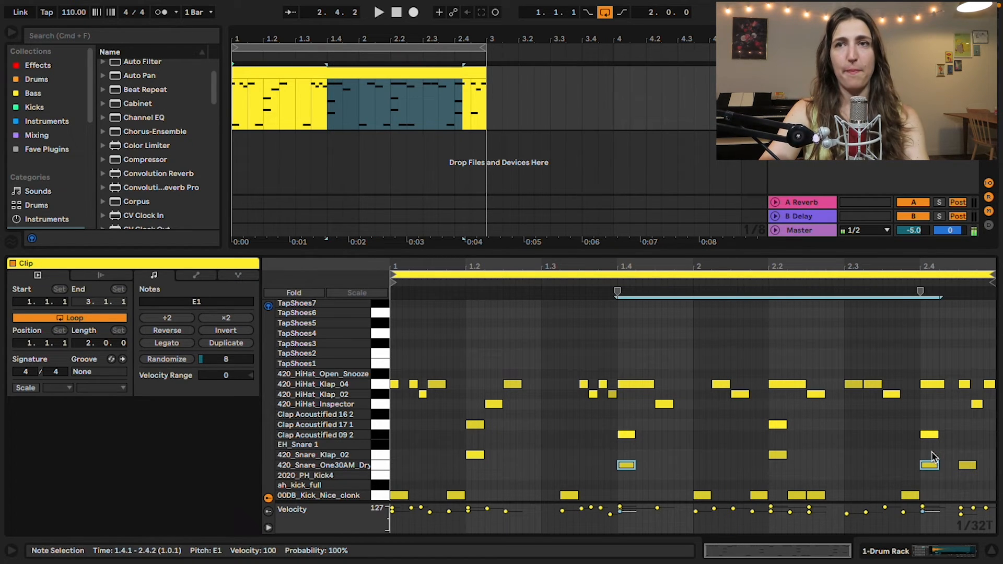
{"action": "key", "text": "space"}
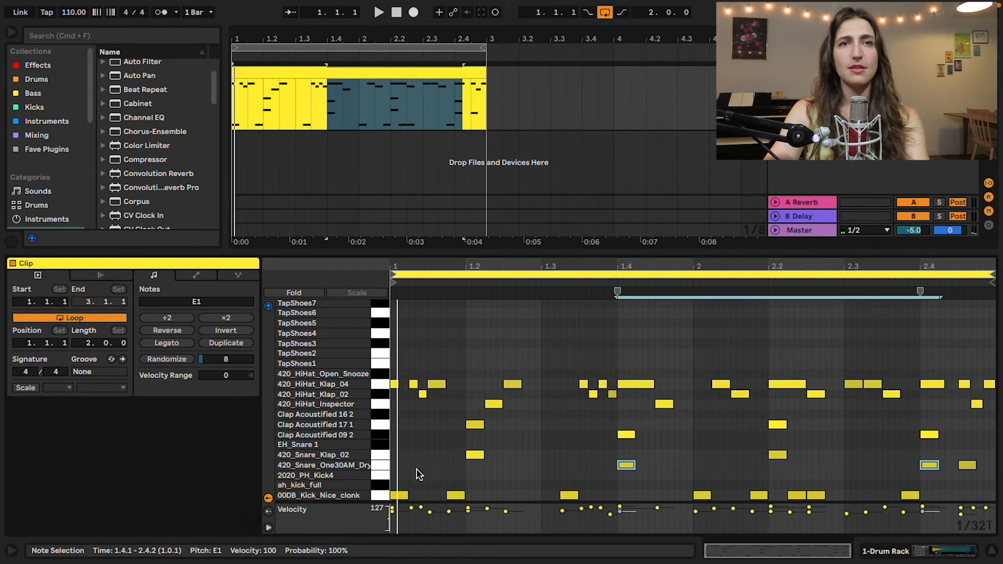
Compare the snares at 1.2.1 and 1.4.1, then transpose the 420_Snare_One30AM_Dry sample to -2 st and play the pattern
{"action": "left_click_drag", "start_coordinate": [604, 455], "coordinate": [669, 472]}
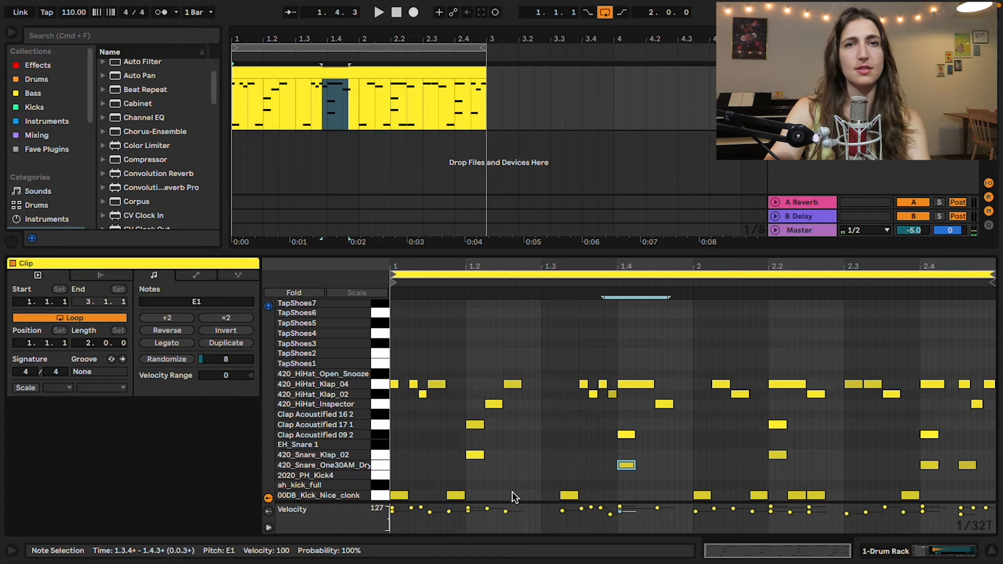
{"action": "left_click", "coordinate": [474, 454]}
{"action": "left_click_drag", "start_coordinate": [645, 453], "coordinate": [607, 466]}
{"action": "left_click", "coordinate": [475, 454]}
{"action": "left_click", "coordinate": [626, 464]}
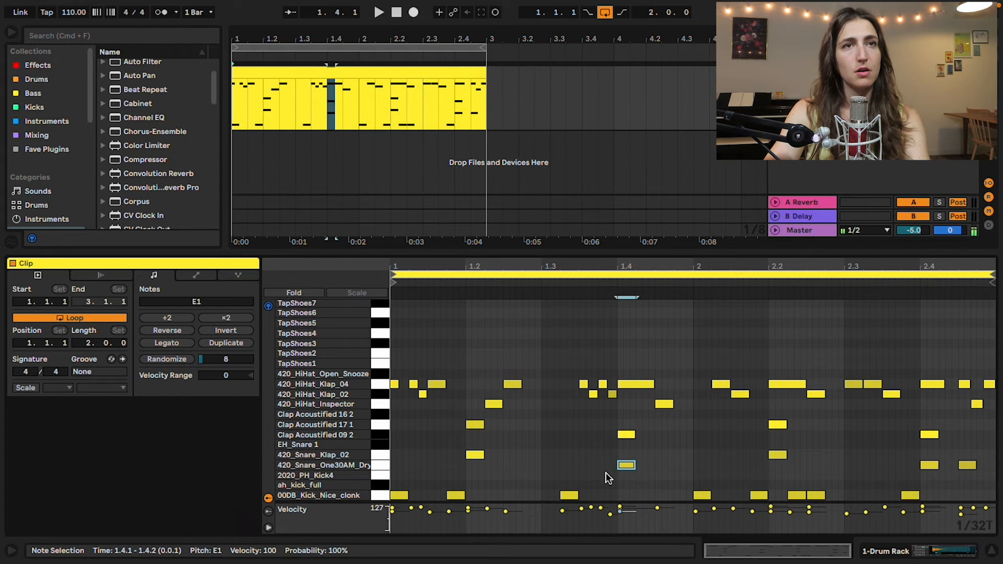
{"action": "left_click", "coordinate": [379, 466]}
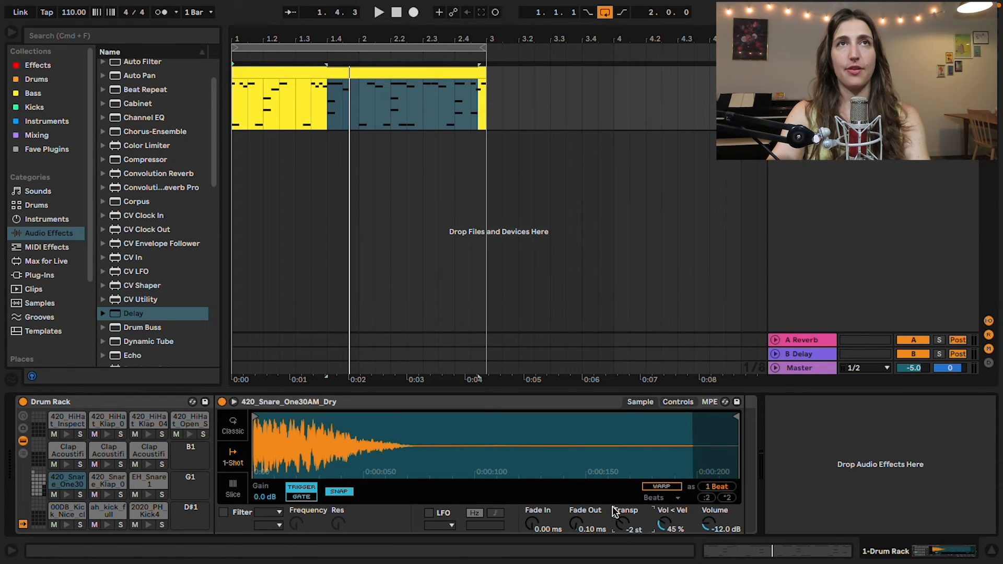
{"action": "key", "text": "space"}
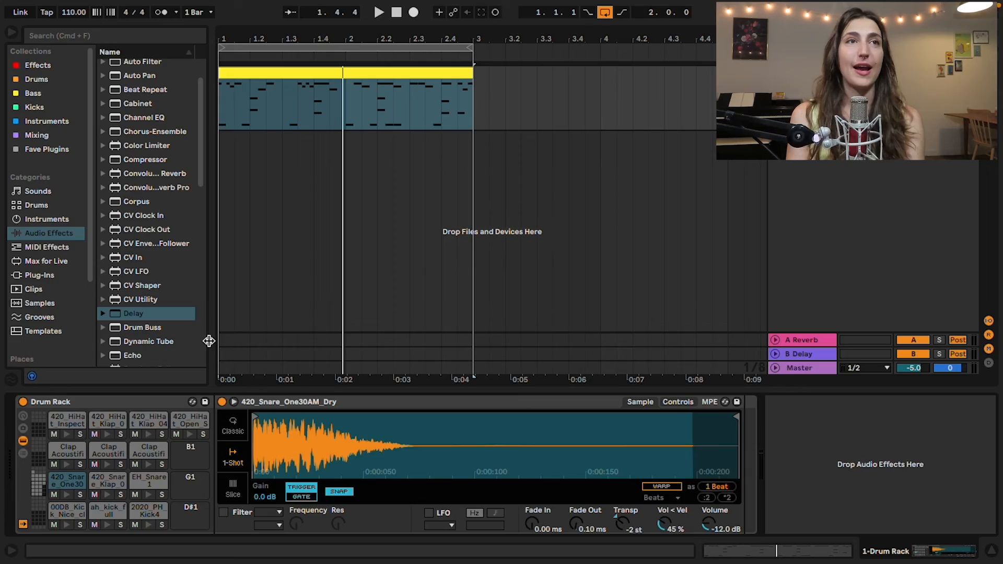
Add the Delay audio effect to the 420_Snare_One30AM_Dry pad and set its feedback to 13% while playing the pattern
{"action": "left_click", "coordinate": [68, 232]}
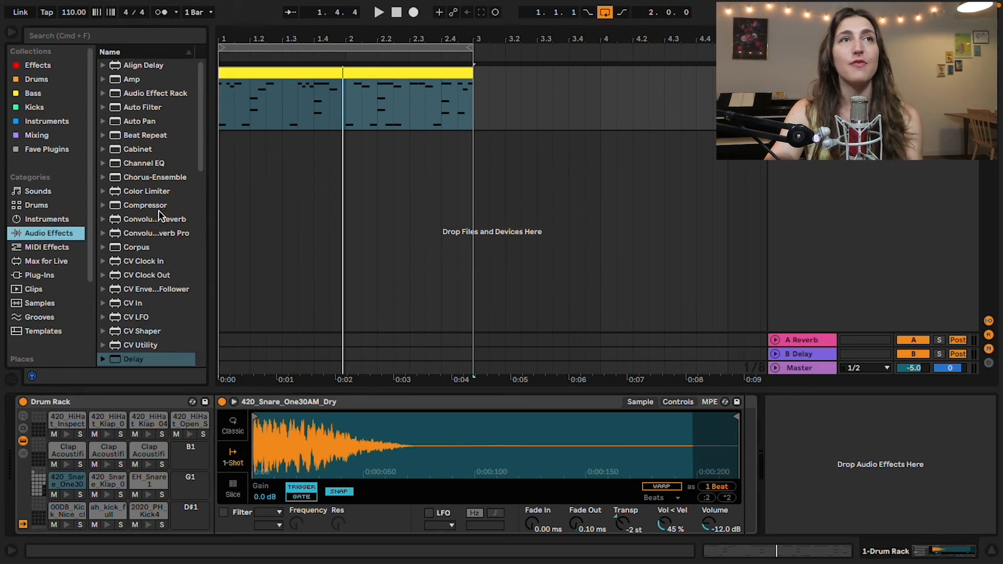
{"action": "scroll", "coordinate": [164, 128], "scroll_direction": "down", "scroll_amount": 10}
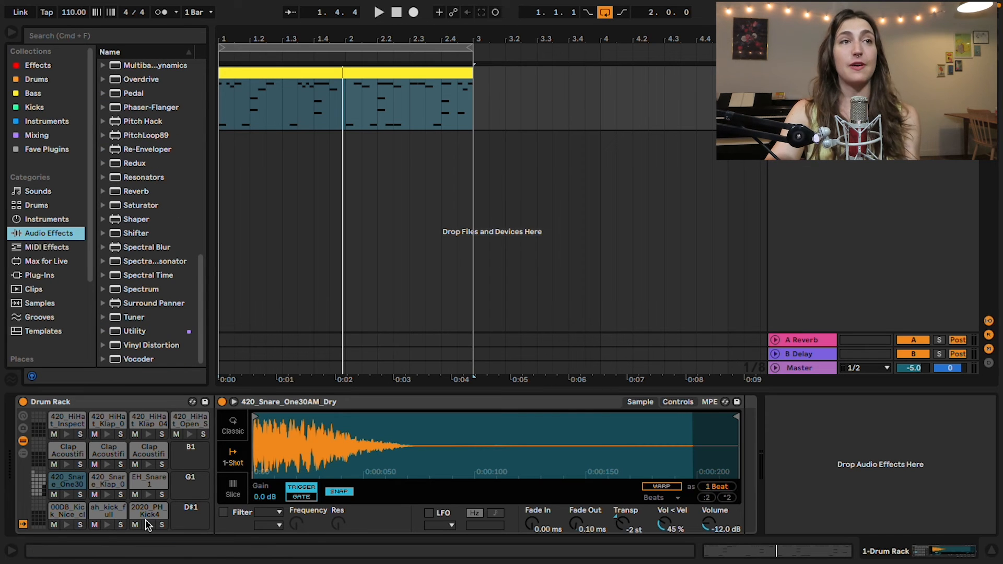
{"action": "left_click", "coordinate": [137, 192]}
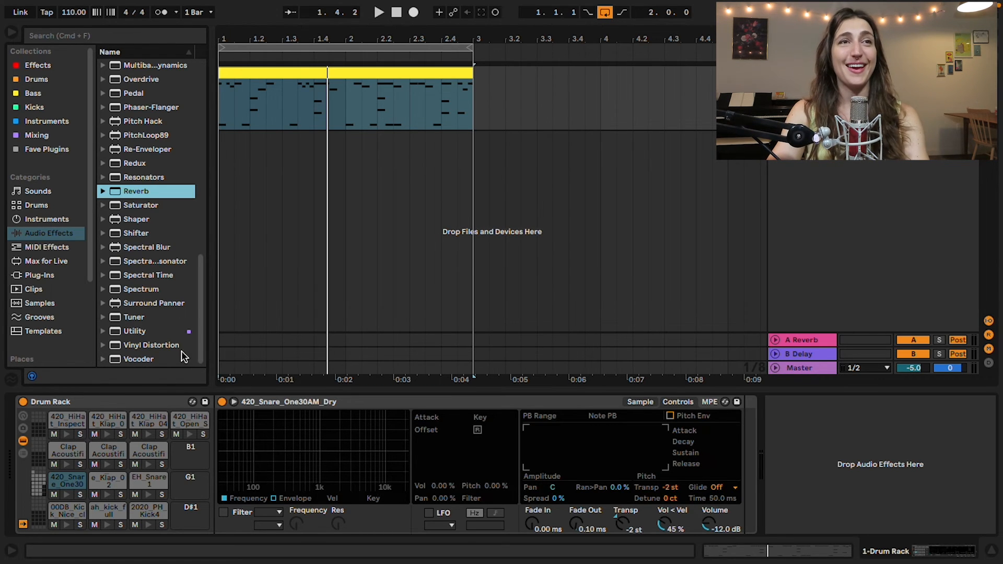
{"action": "scroll", "coordinate": [165, 308], "scroll_direction": "up", "scroll_amount": 15}
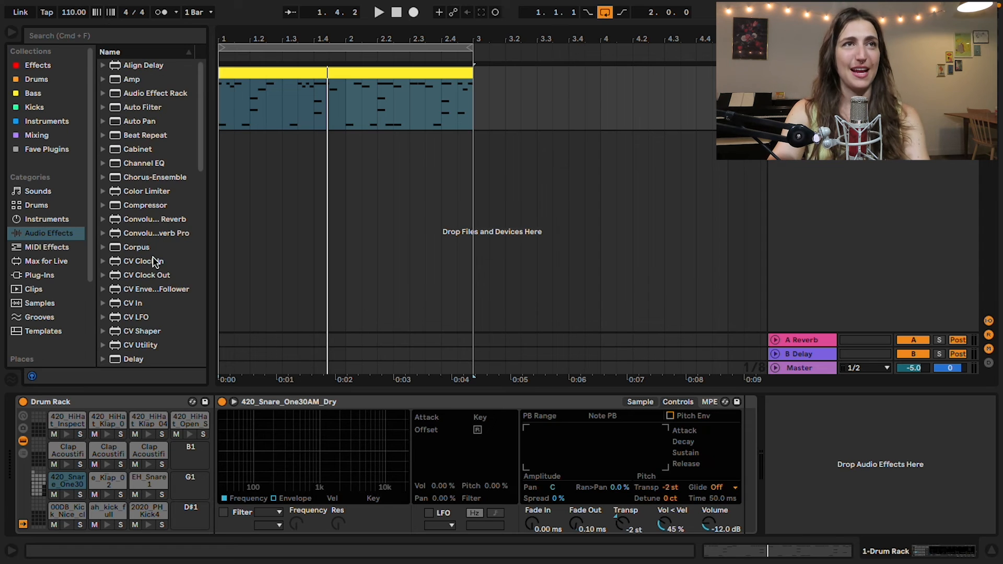
{"action": "scroll", "coordinate": [155, 261], "scroll_direction": "down", "scroll_amount": 15}
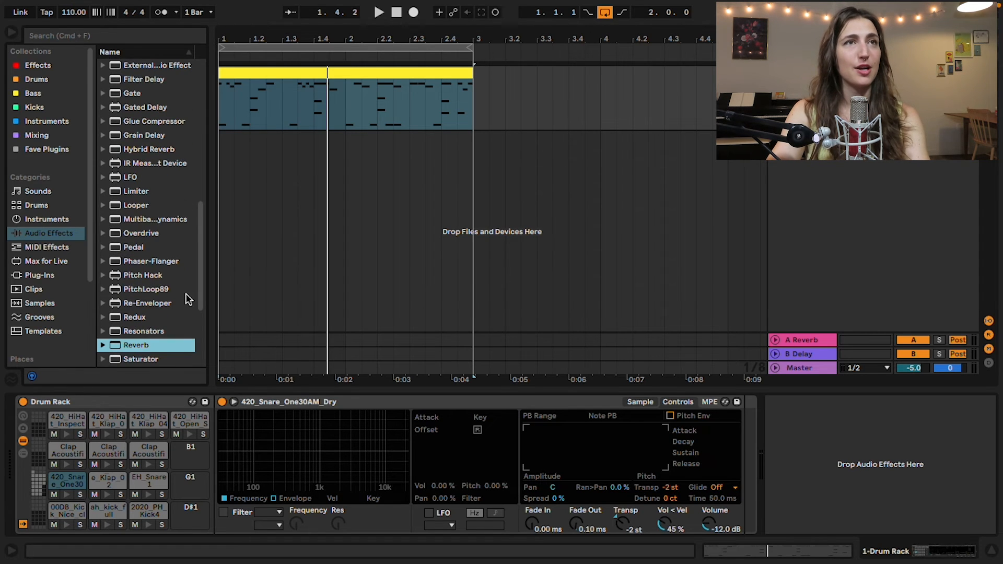
{"action": "scroll", "coordinate": [161, 280], "scroll_direction": "up", "scroll_amount": 10}
{"action": "scroll", "coordinate": [159, 261], "scroll_direction": "down", "scroll_amount": 4}
{"action": "left_click", "coordinate": [149, 170]}
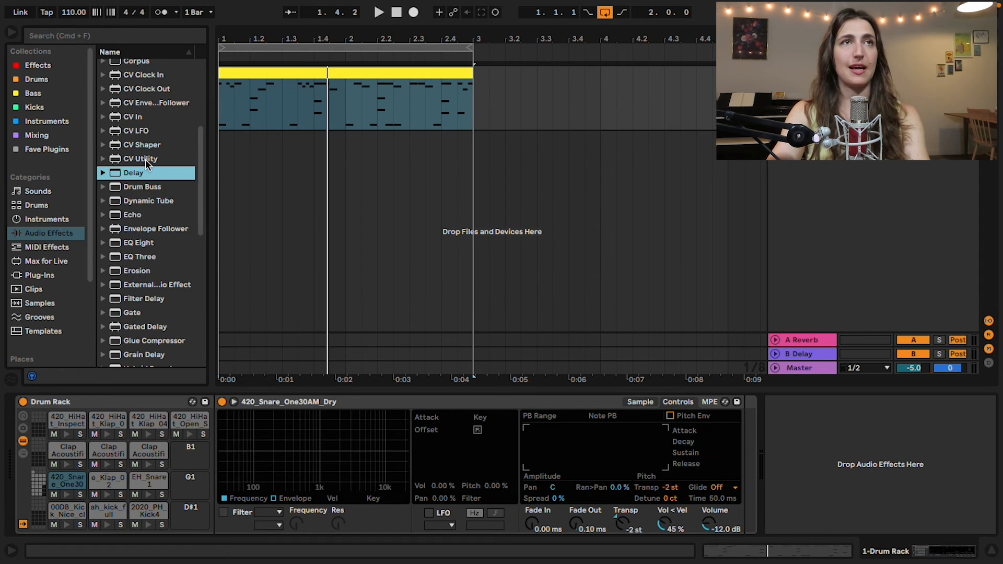
{"action": "left_click", "coordinate": [66, 481]}
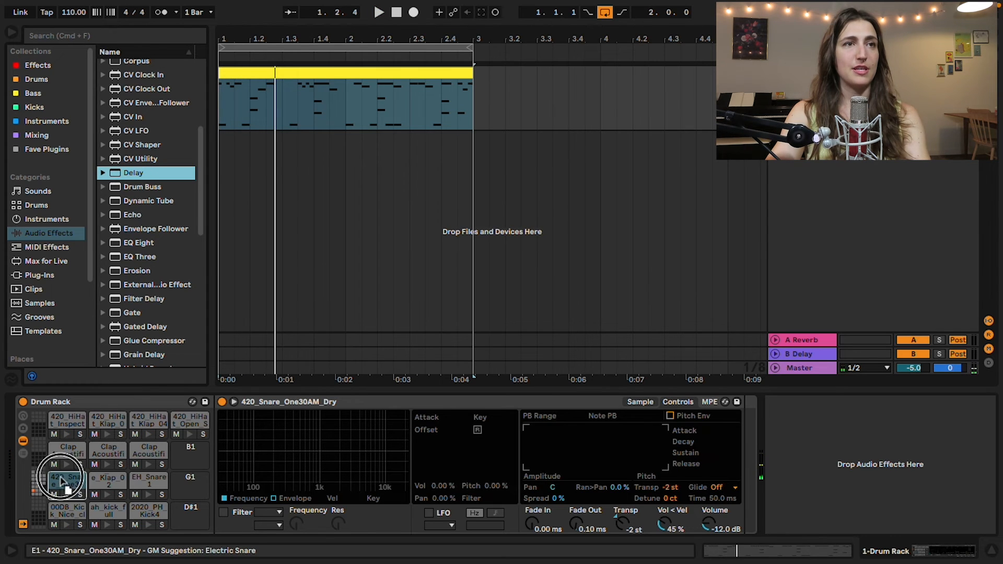
{"action": "left_click_drag", "start_coordinate": [63, 482], "coordinate": [64, 483]}
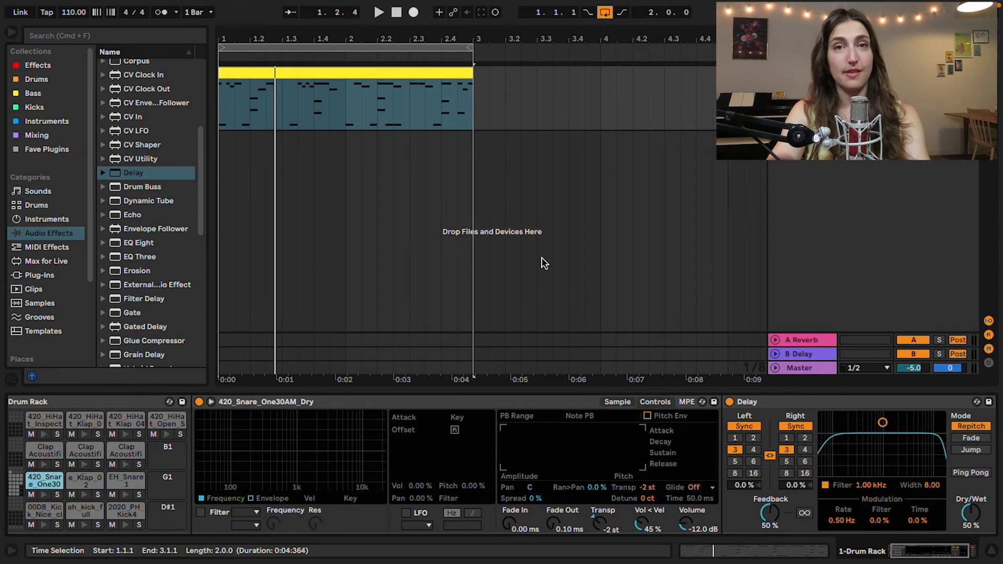
{"action": "key", "text": "space"}
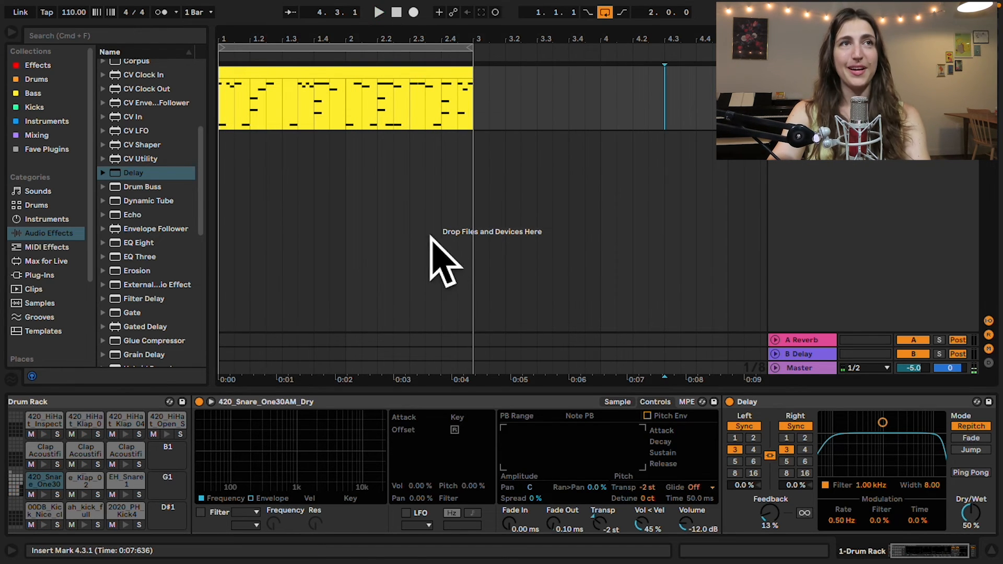
Add Beat Repeat from the Delay & Loop effects to the 420_HiHat_Klap_04 pad and play that pad soloed
{"action": "scroll", "coordinate": [178, 254], "scroll_direction": "down", "scroll_amount": 10}
{"action": "scroll", "coordinate": [209, 297], "scroll_direction": "up", "scroll_amount": 15}
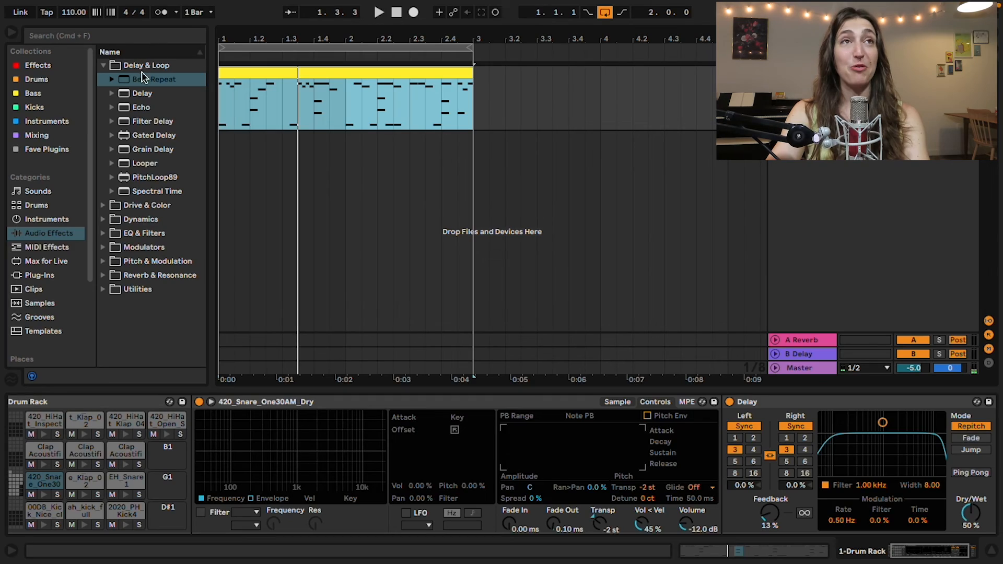
{"action": "left_click_drag", "start_coordinate": [148, 83], "coordinate": [127, 421]}
{"action": "key", "text": "space"}
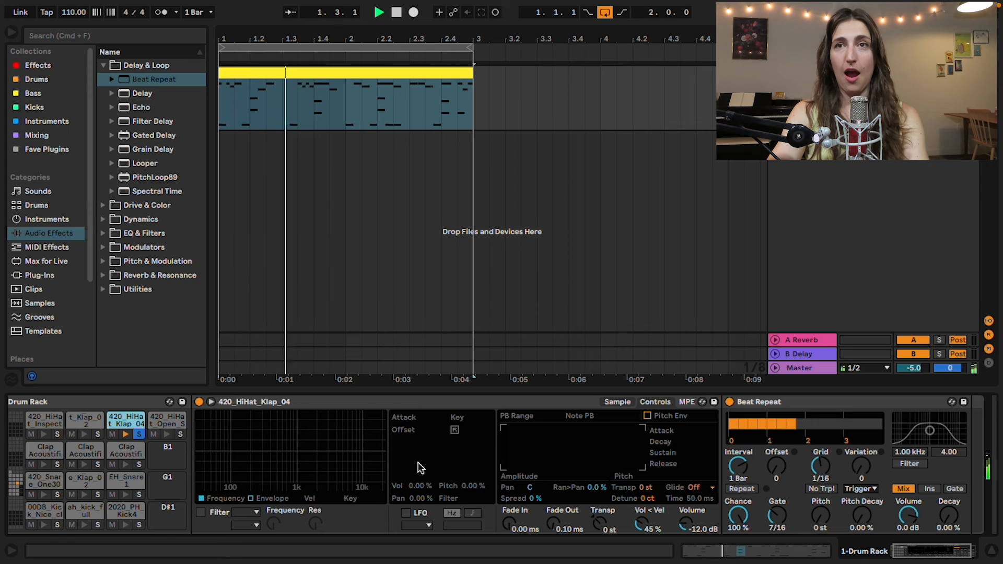
Set Beat Repeat's pitch decay to 31%, chance to 51.6%, grid to 1/24 and gate to 3/16, and play the full pattern
{"action": "left_click_drag", "start_coordinate": [860, 522], "coordinate": [860, 492]}
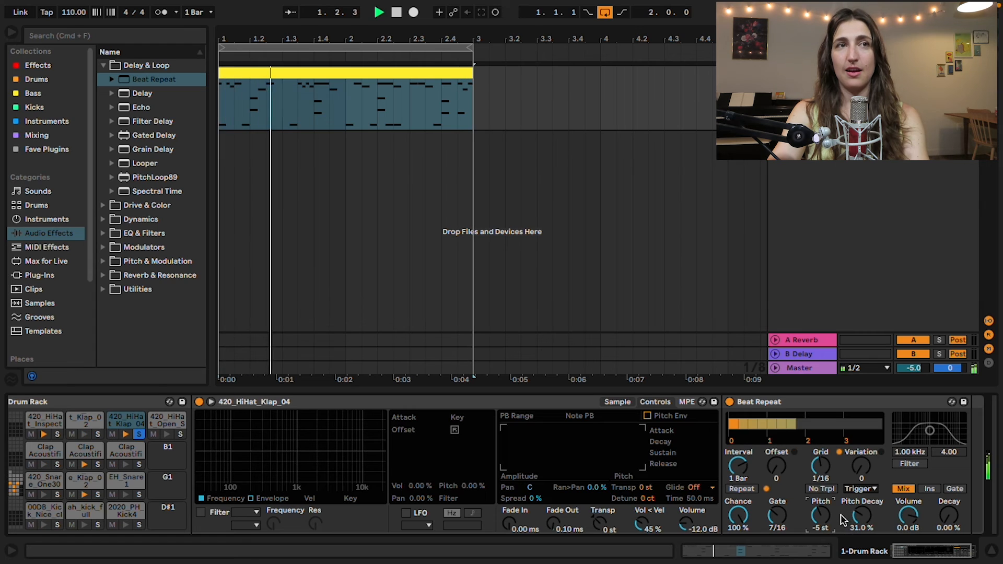
{"action": "left_click_drag", "start_coordinate": [737, 516], "coordinate": [737, 525]}
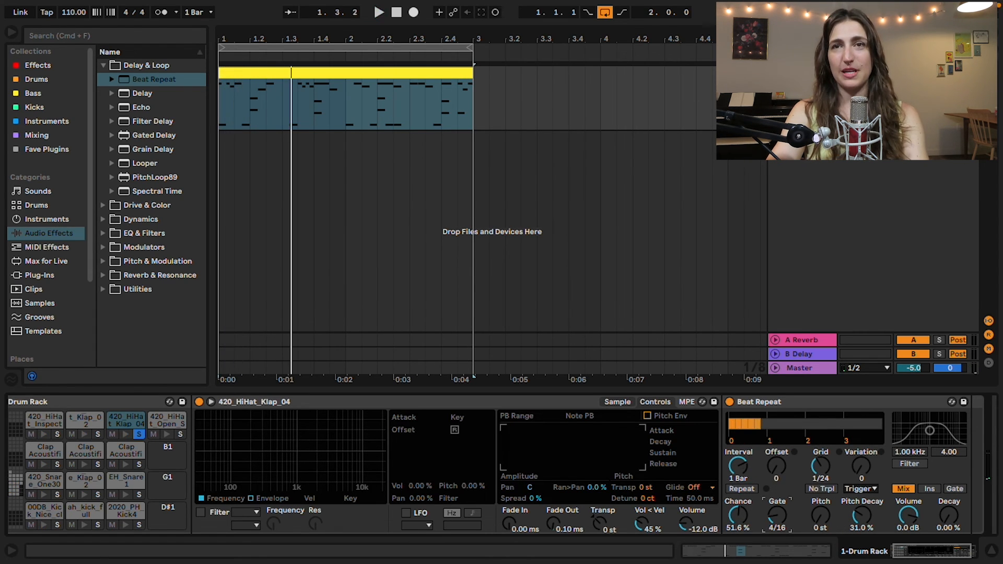
{"action": "key", "text": "space"}
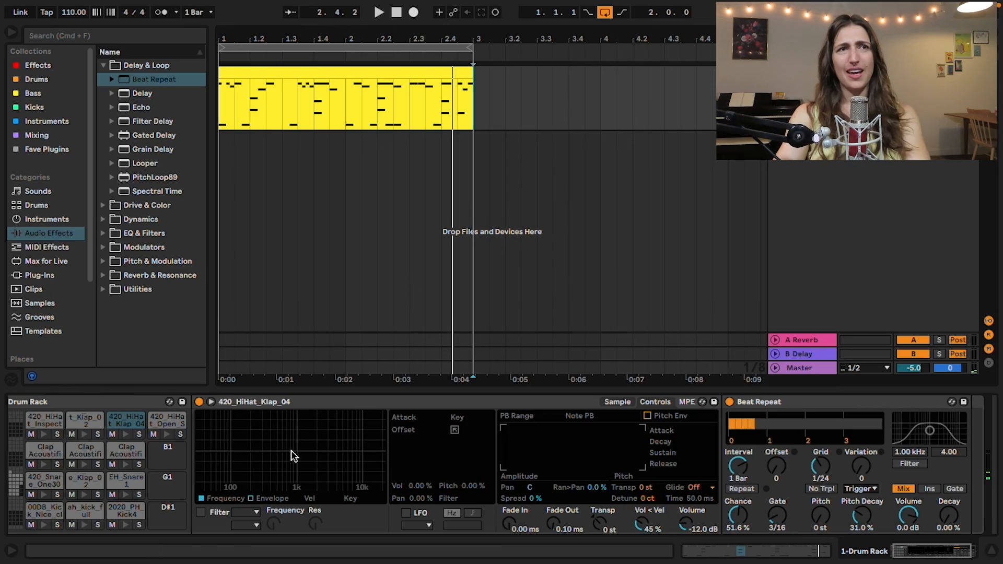
{"action": "scroll", "coordinate": [293, 449], "scroll_direction": "left", "scroll_amount": 2}
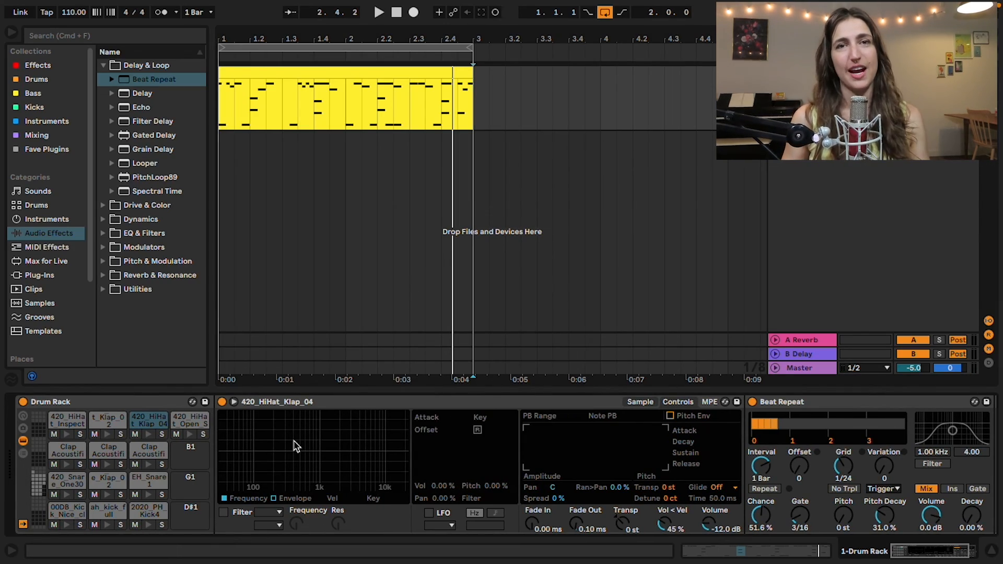